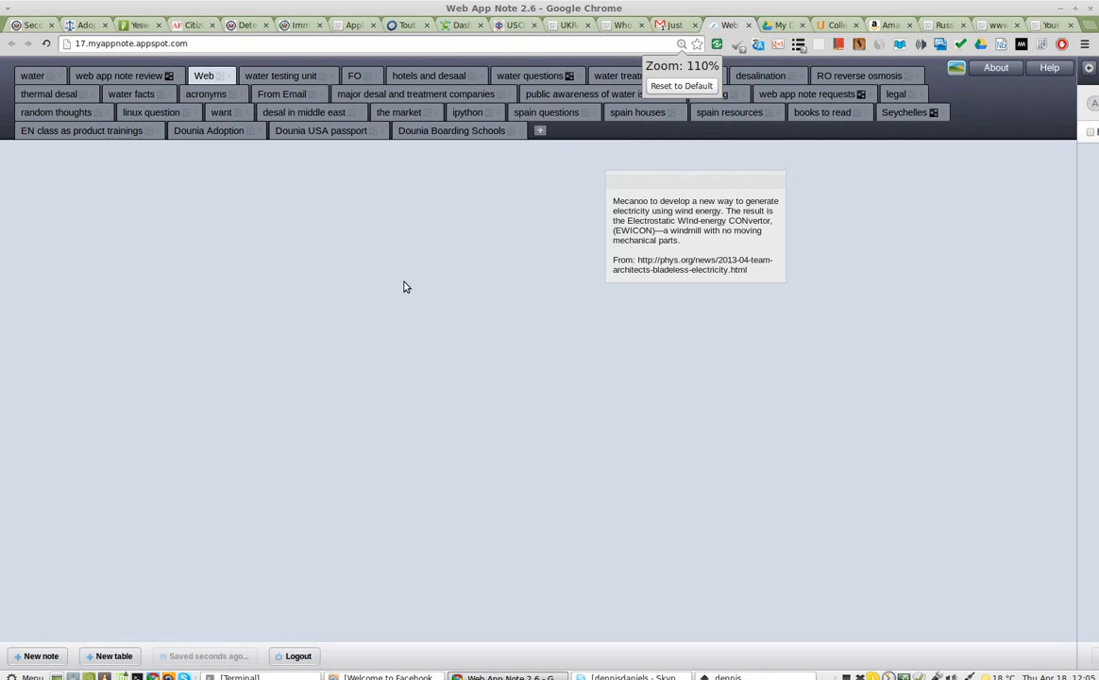
Step: Check how the notes page scales at several browser zoom levels, ending at 110%
{"action": "key", "text": "ctrl+plus"}
{"action": "key", "text": "ctrl+plus"}
{"action": "key", "text": "ctrl+plus"}
{"action": "key", "text": "ctrl+plus"}
{"action": "key", "text": "ctrl+minus"}
{"action": "key", "text": "ctrl+plus"}
{"action": "key", "text": "ctrl+plus"}
{"action": "key", "text": "ctrl+plus"}
{"action": "key", "text": "ctrl+plus"}
{"action": "key", "text": "ctrl+minus"}
{"action": "key", "text": "ctrl+minus"}
{"action": "key", "text": "ctrl+minus"}
{"action": "key", "text": "ctrl+minus"}
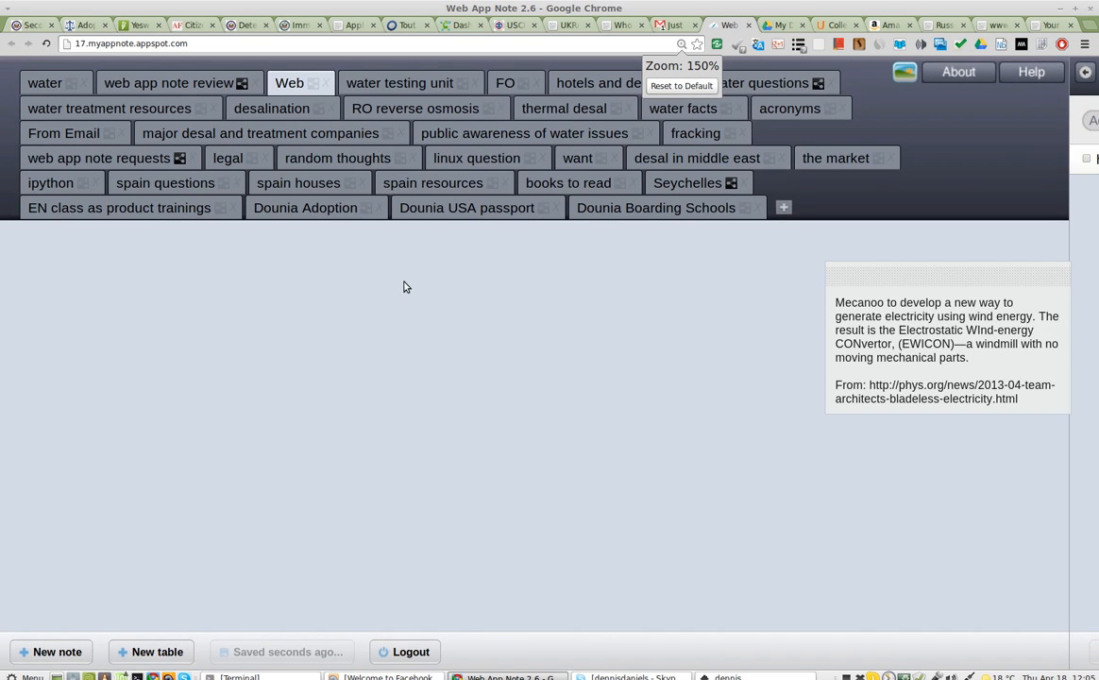
{"action": "key", "text": "ctrl+minus"}
{"action": "key", "text": "ctrl+minus"}
{"action": "key", "text": "ctrl+minus"}
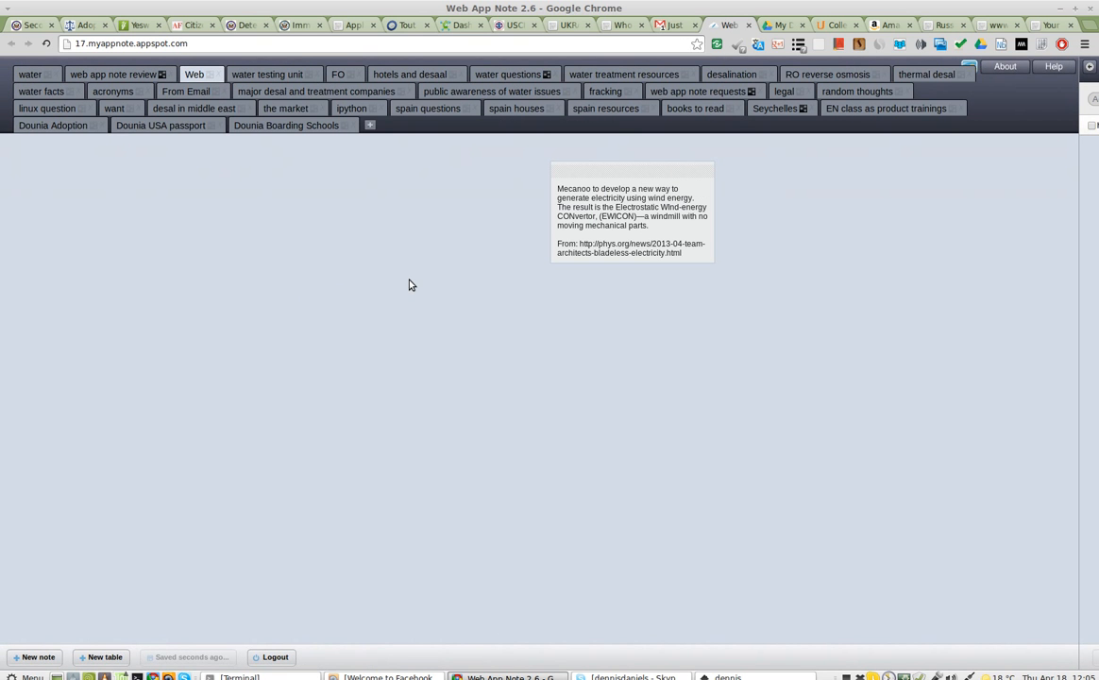
{"action": "key", "text": "ctrl+plus"}
{"action": "key", "text": "ctrl+minus"}
{"action": "key", "text": "ctrl+plus"}
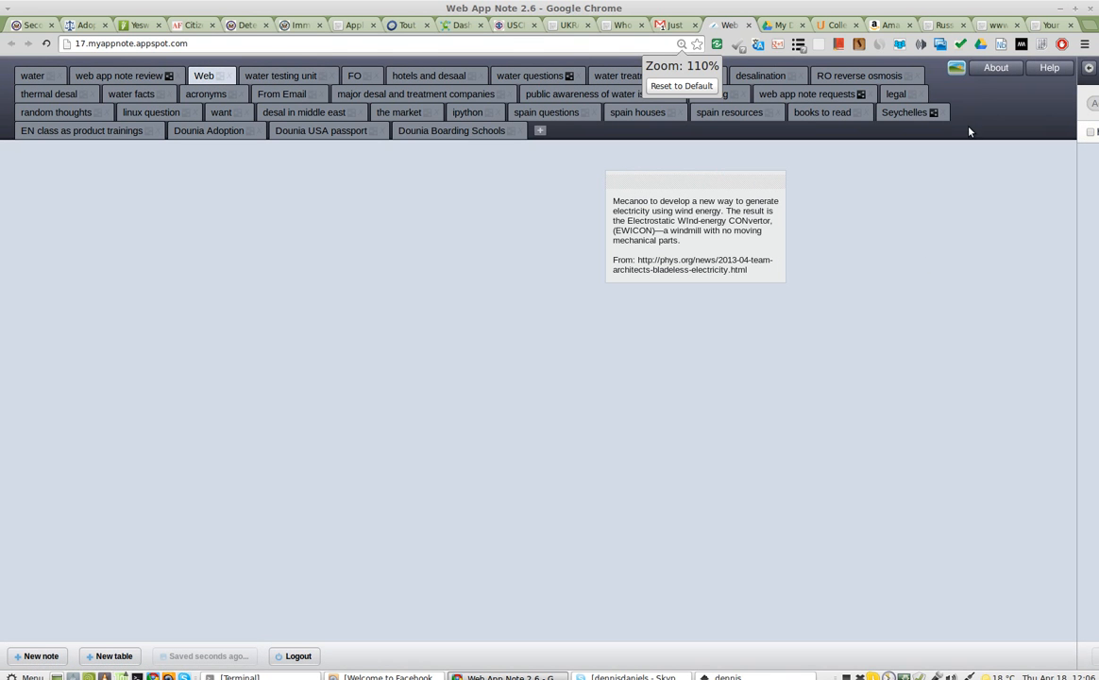
Step: Look at the background image options and copy the image URL of the Dashter logo from dashter.com
{"action": "left_click", "coordinate": [956, 70]}
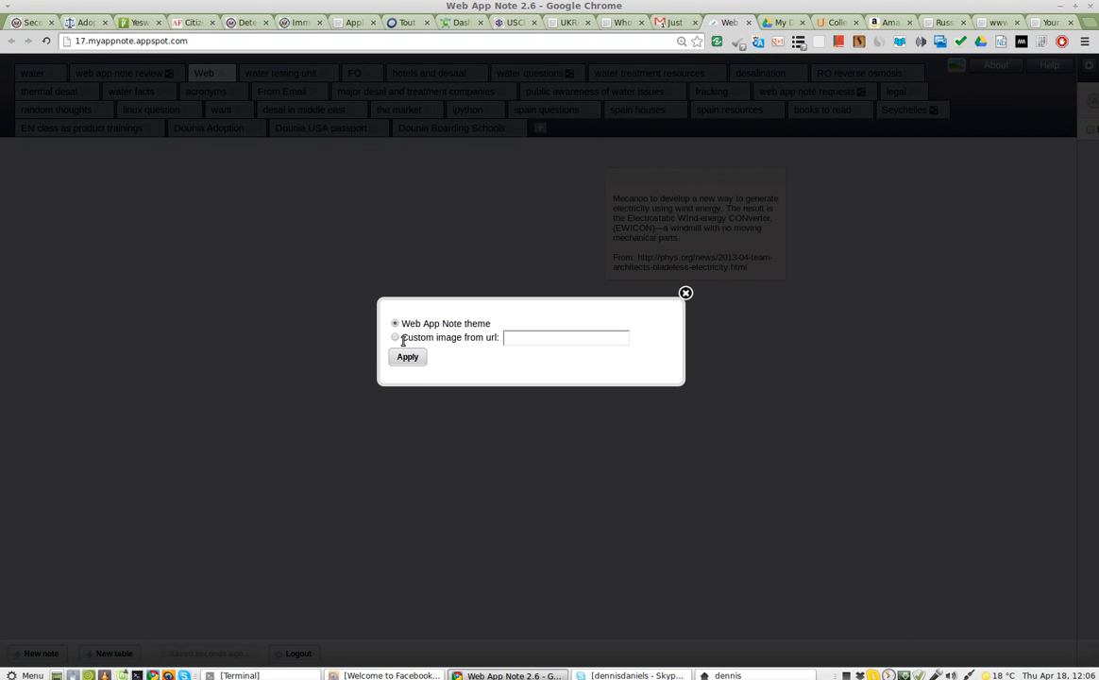
{"action": "left_click", "coordinate": [686, 296]}
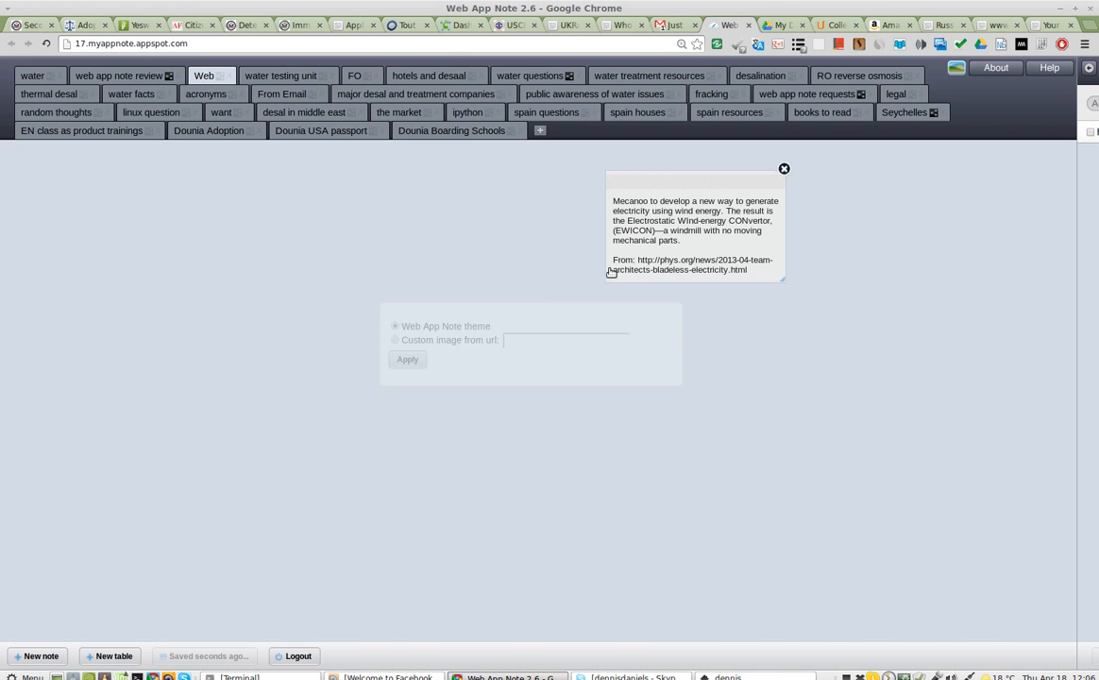
{"action": "left_click", "coordinate": [455, 25]}
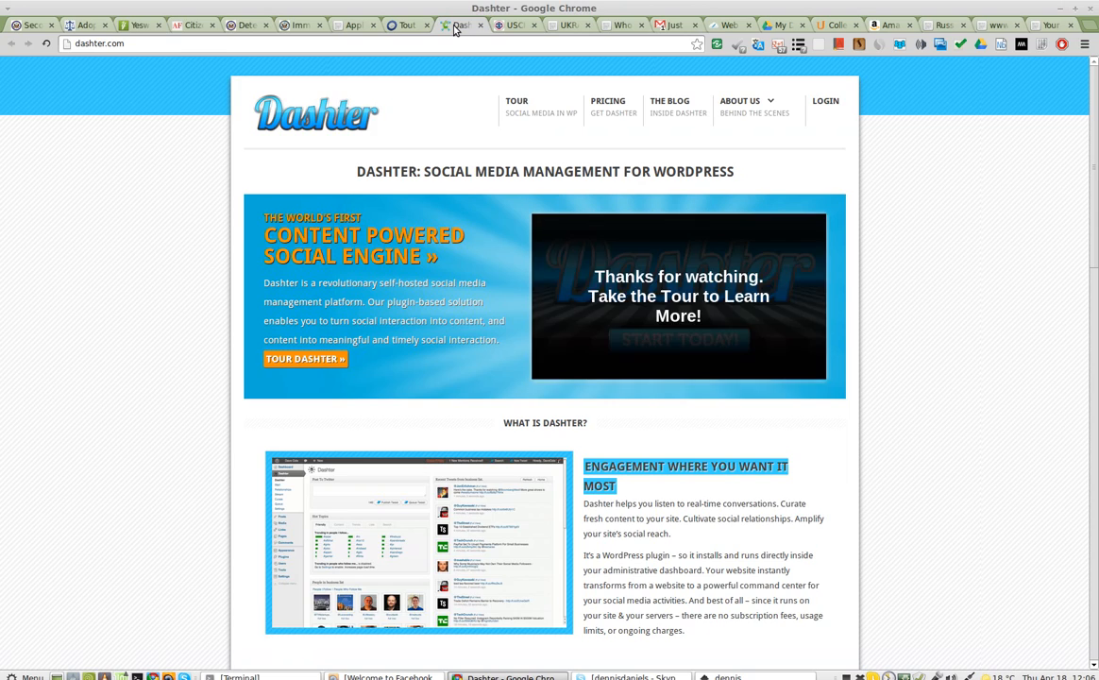
{"action": "left_click", "coordinate": [321, 118]}
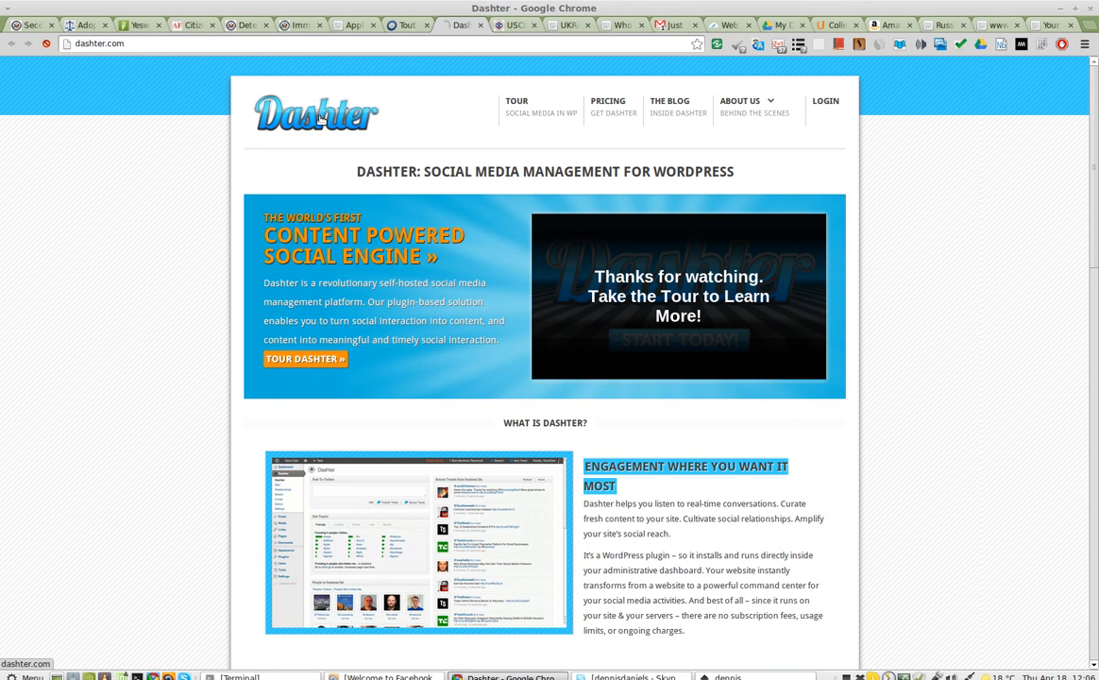
{"action": "right_click", "coordinate": [321, 118]}
{"action": "left_click", "coordinate": [338, 121]}
{"action": "right_click", "coordinate": [327, 121]}
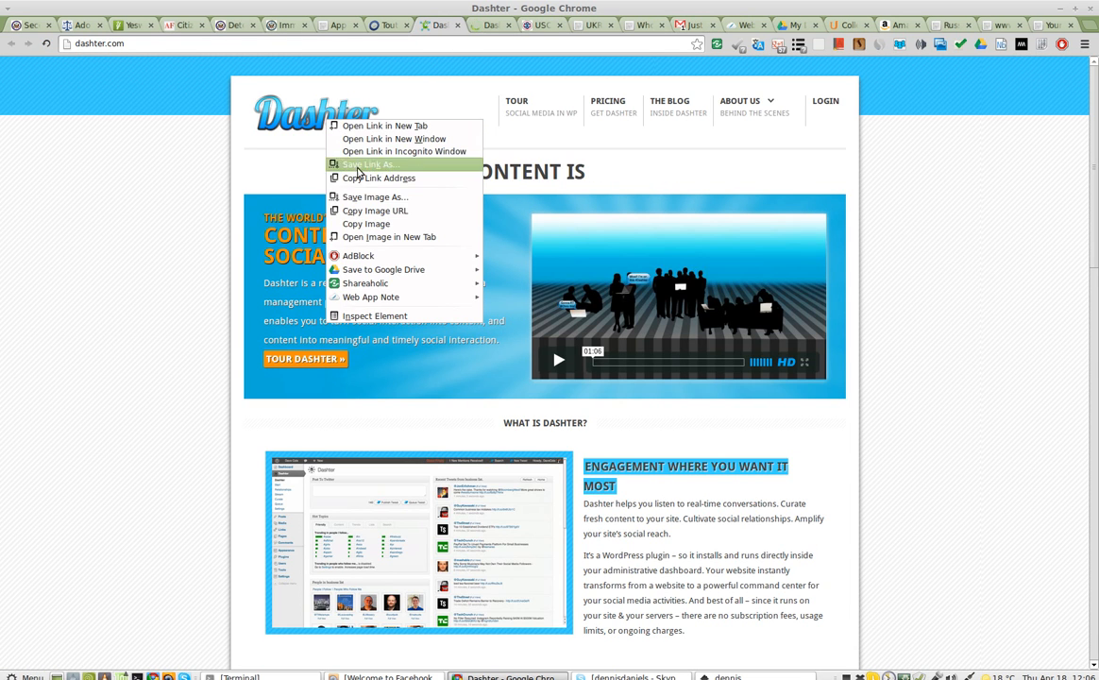
{"action": "left_click", "coordinate": [389, 216]}
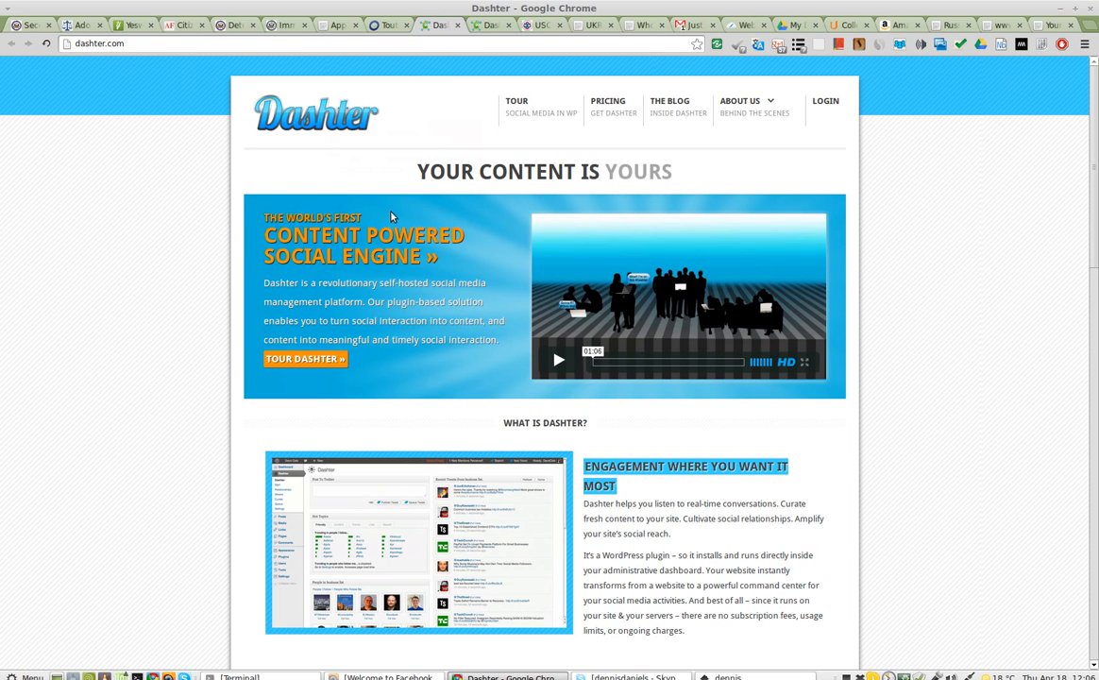
Step: Close both Dashter pages and the RussiaInvites.pdf page in the browser
{"action": "left_click", "coordinate": [469, 28]}
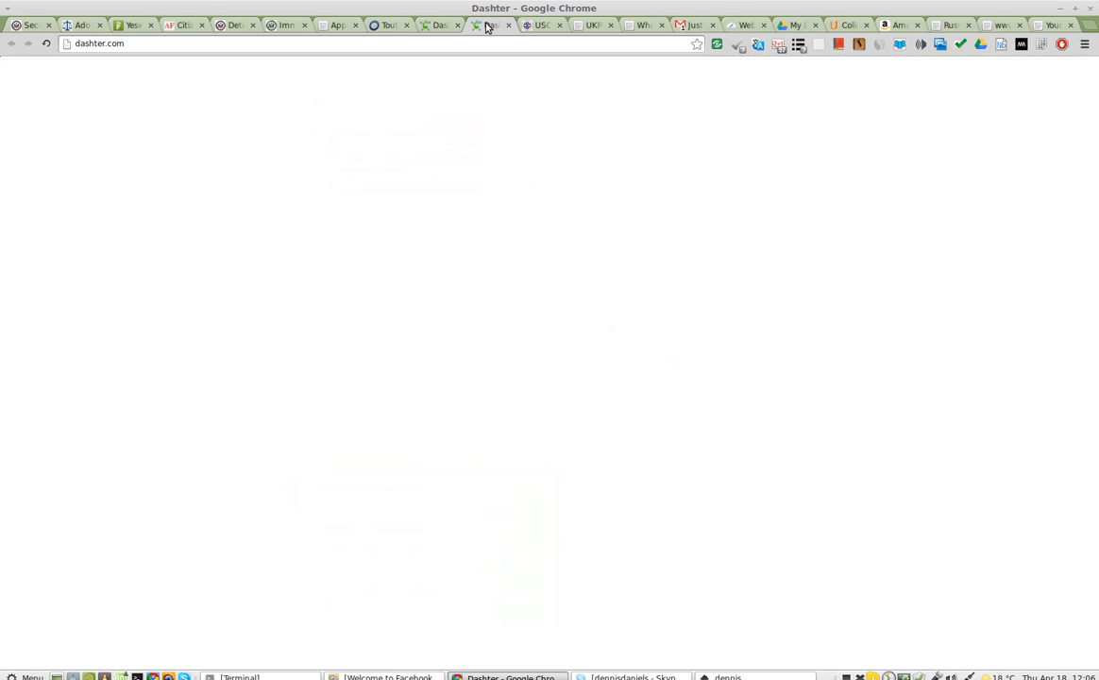
{"action": "left_click", "coordinate": [458, 26]}
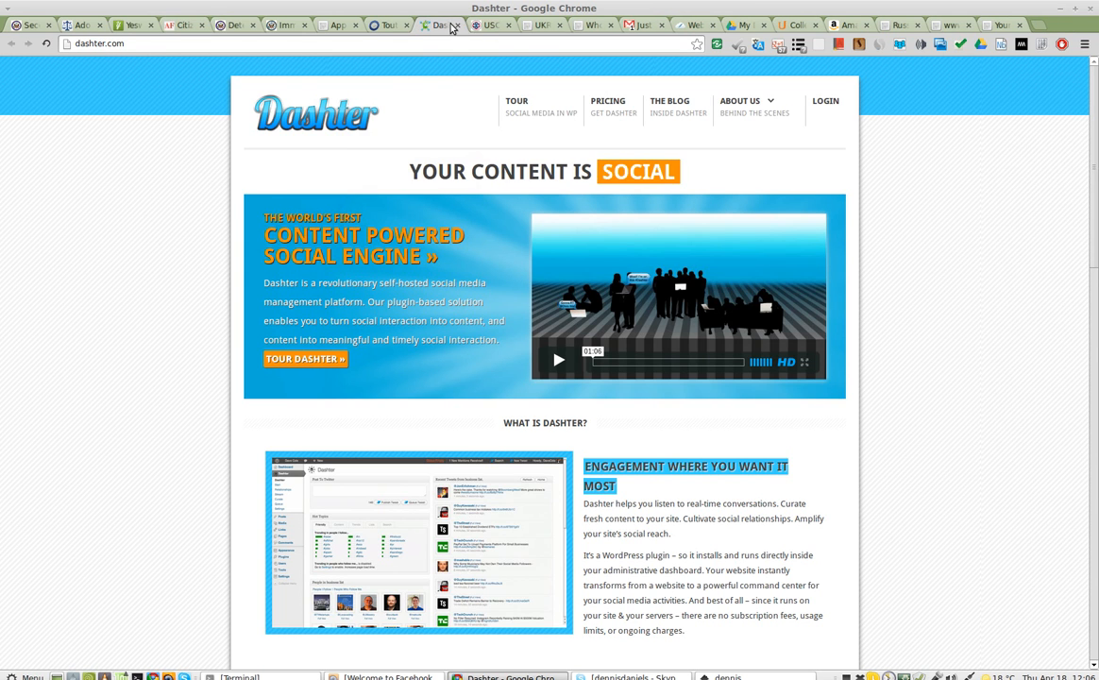
{"action": "left_click", "coordinate": [458, 25]}
{"action": "left_click", "coordinate": [895, 26]}
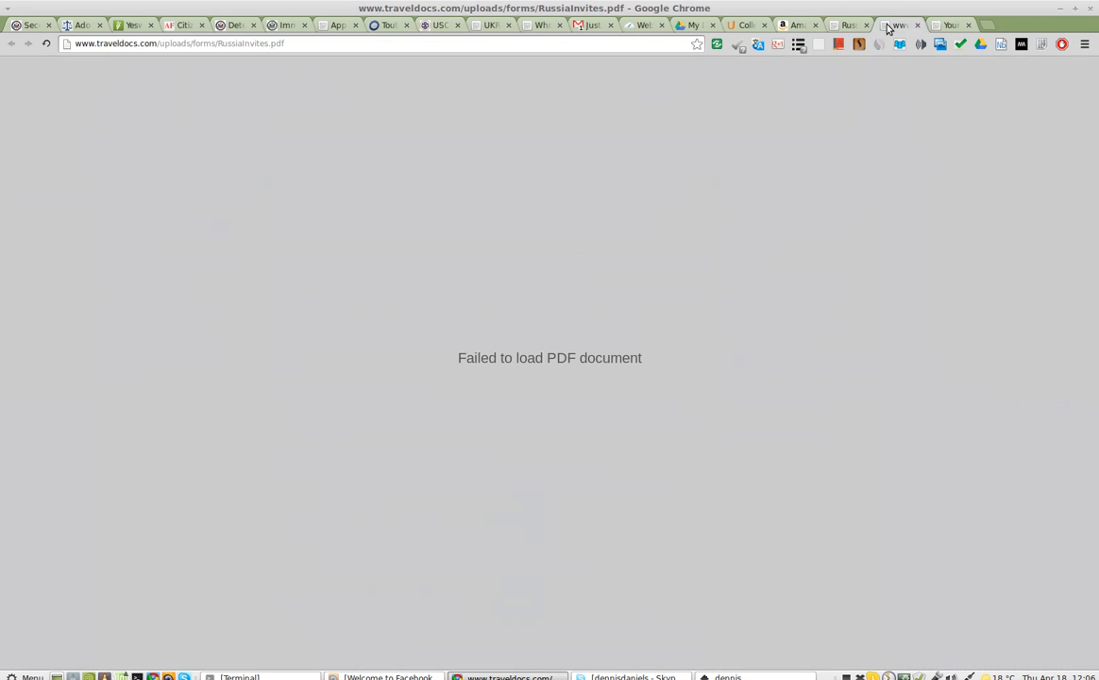
{"action": "left_click", "coordinate": [917, 25]}
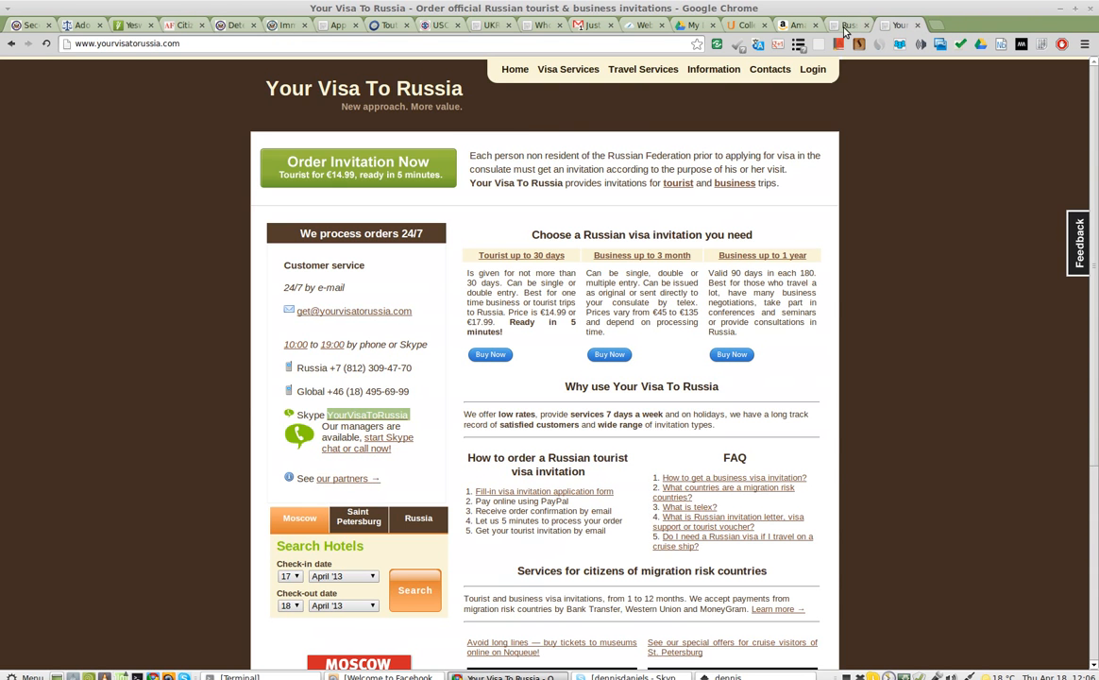
Step: Try to set the Web App Note background to a custom image using the copied dashter-logo-200x75.jpg URL
{"action": "left_click", "coordinate": [637, 28]}
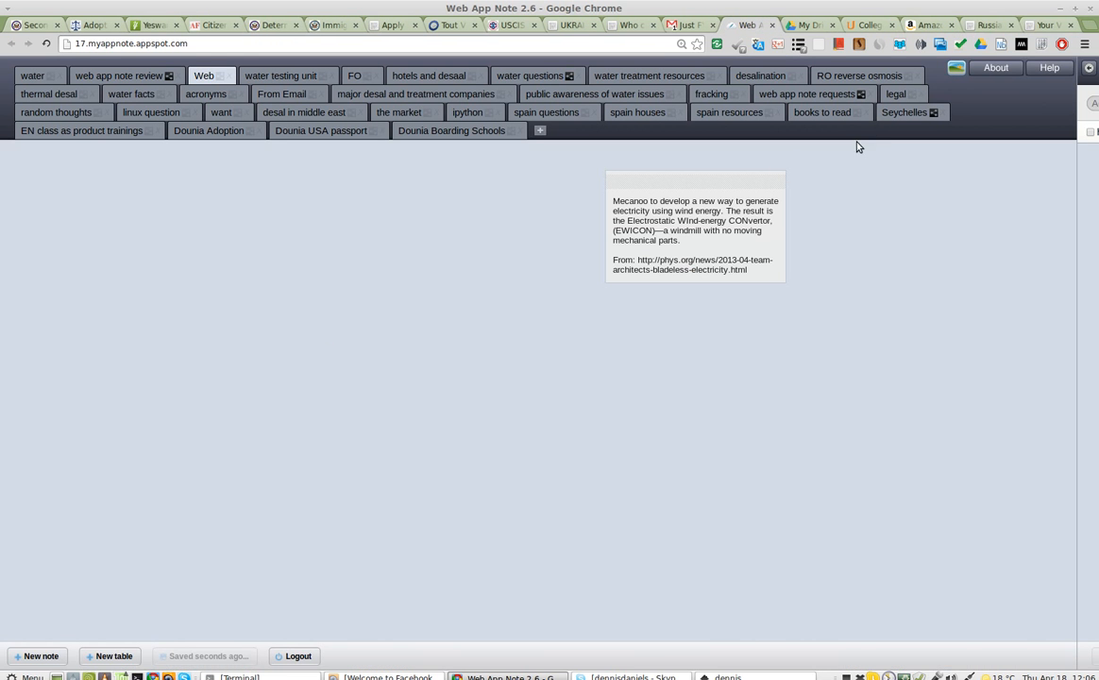
{"action": "left_click", "coordinate": [956, 69]}
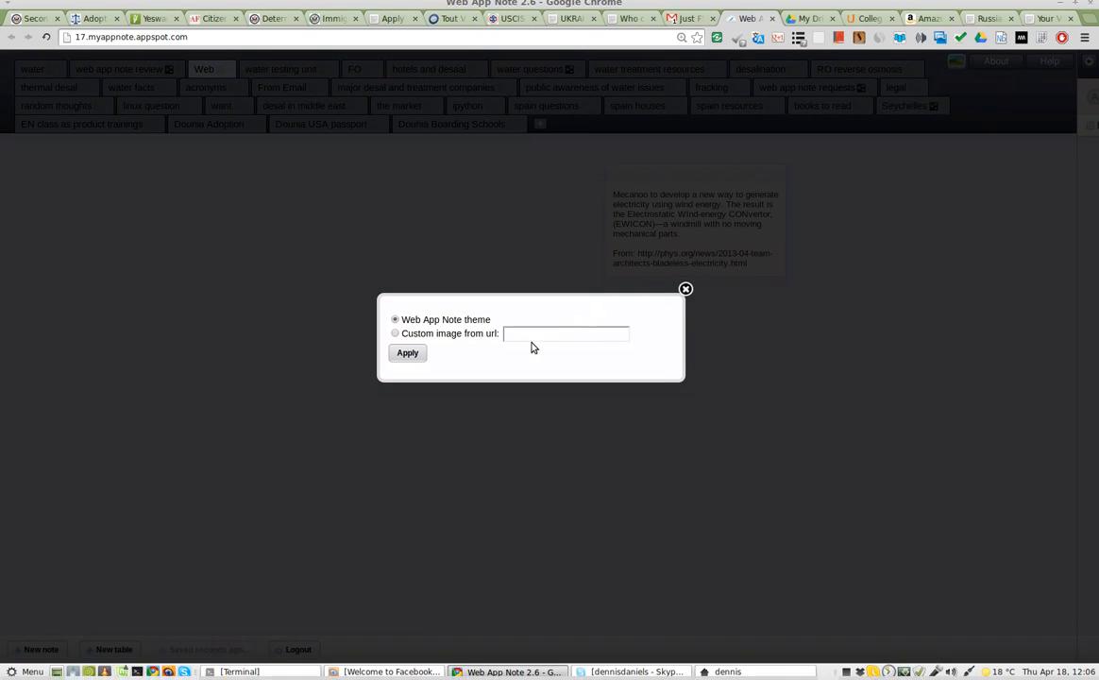
{"action": "left_click", "coordinate": [397, 339]}
{"action": "left_click", "coordinate": [520, 338]}
{"action": "key", "text": "ctrl+v"}
{"action": "left_click", "coordinate": [411, 362]}
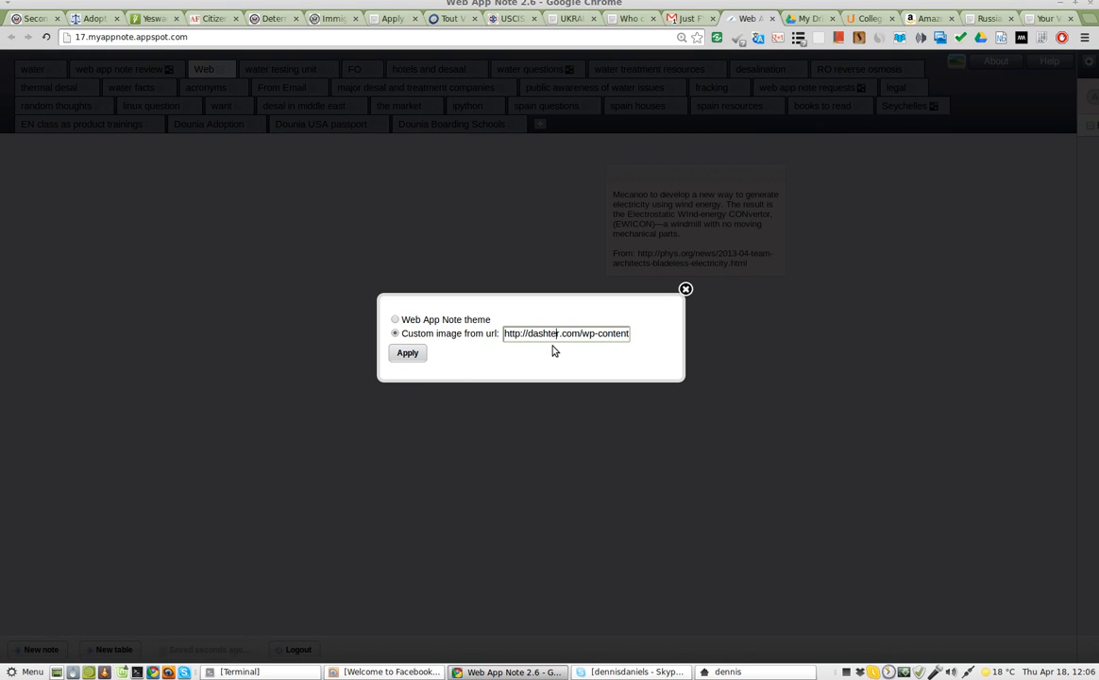
{"action": "key", "text": "End"}
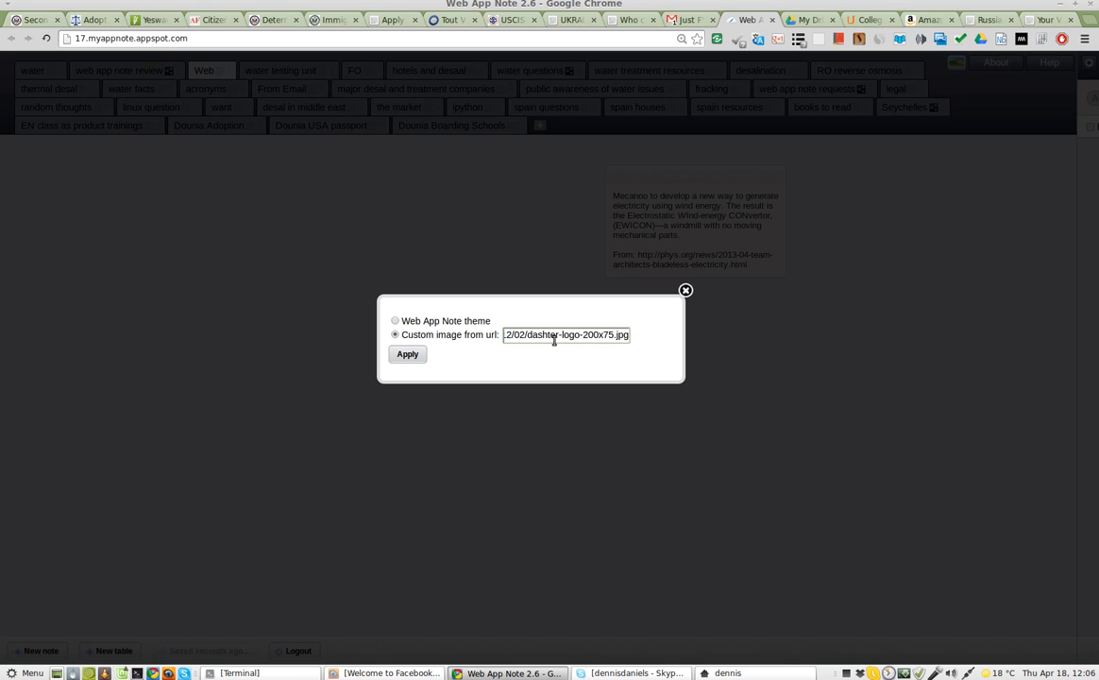
{"action": "left_click", "coordinate": [406, 353]}
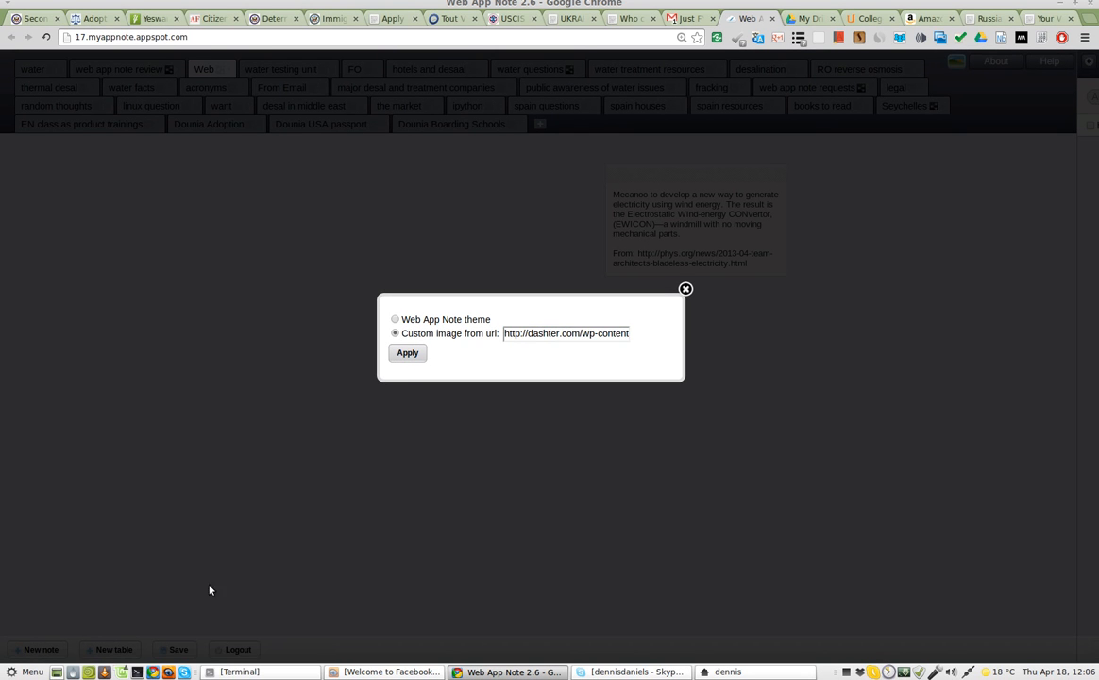
{"action": "left_click", "coordinate": [686, 289]}
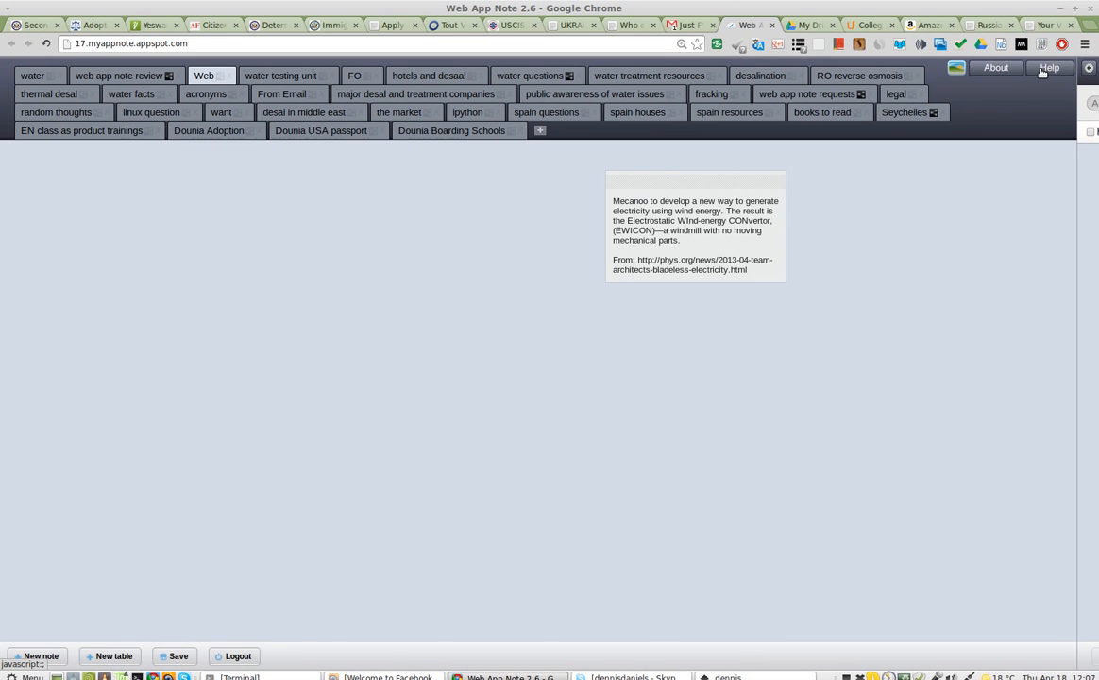
Step: View the help overview of the note and task features and close it
{"action": "left_click", "coordinate": [1048, 69]}
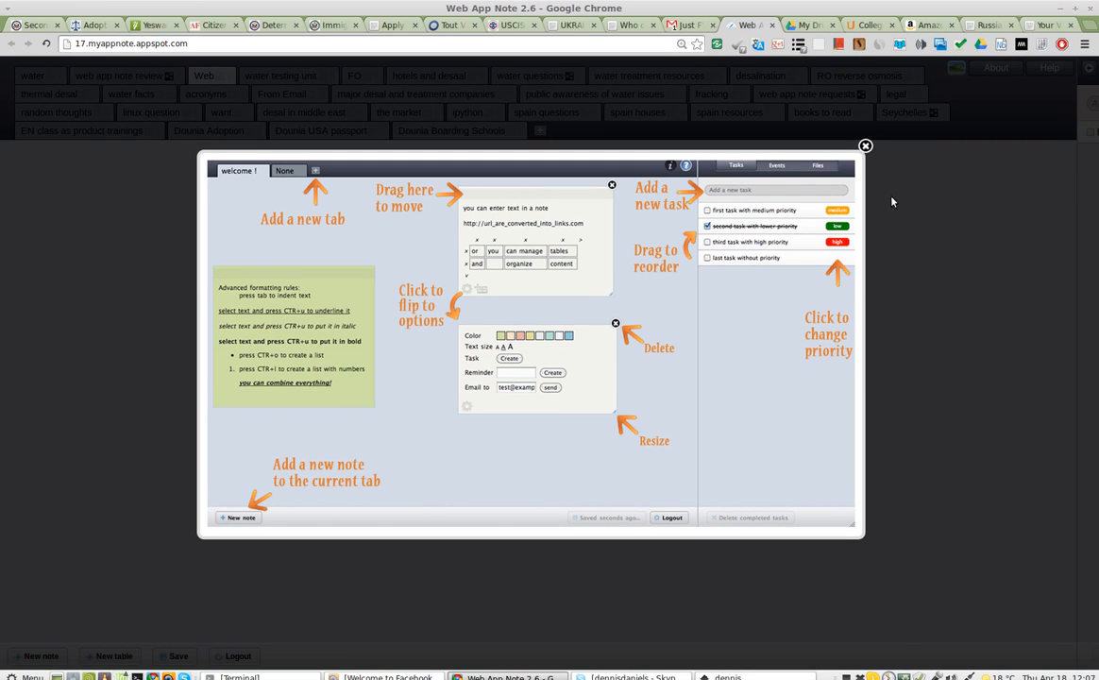
{"action": "left_click", "coordinate": [864, 140]}
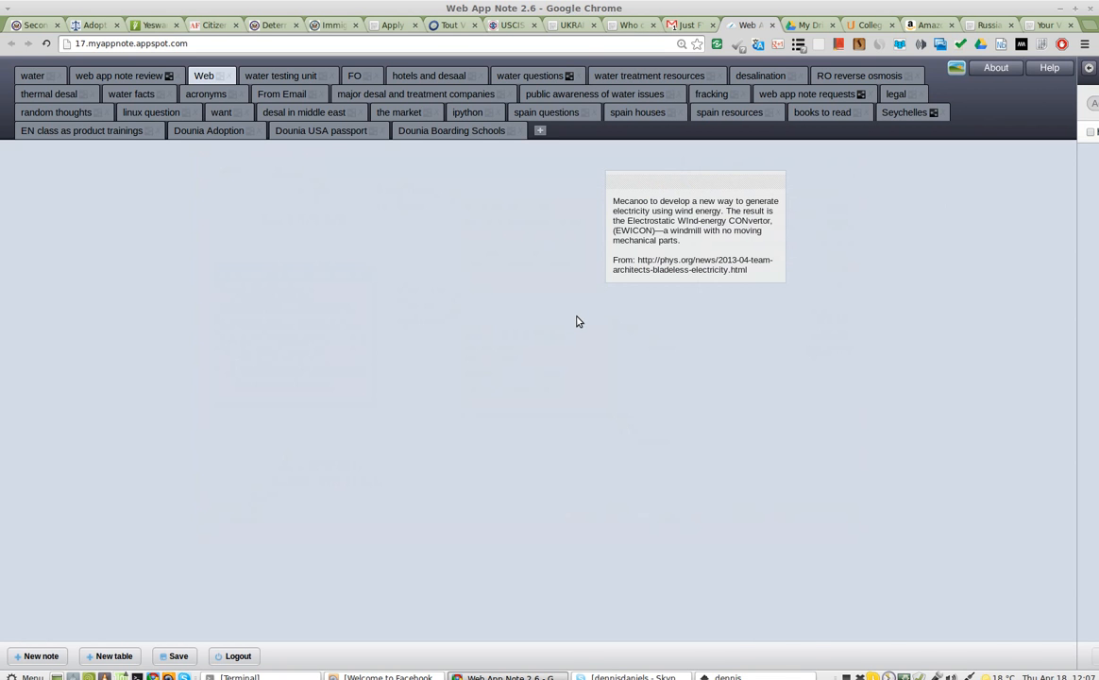
Step: Add a new table to the Web notes, enter "pros" in its first cell and delete that text again
{"action": "left_click", "coordinate": [103, 650]}
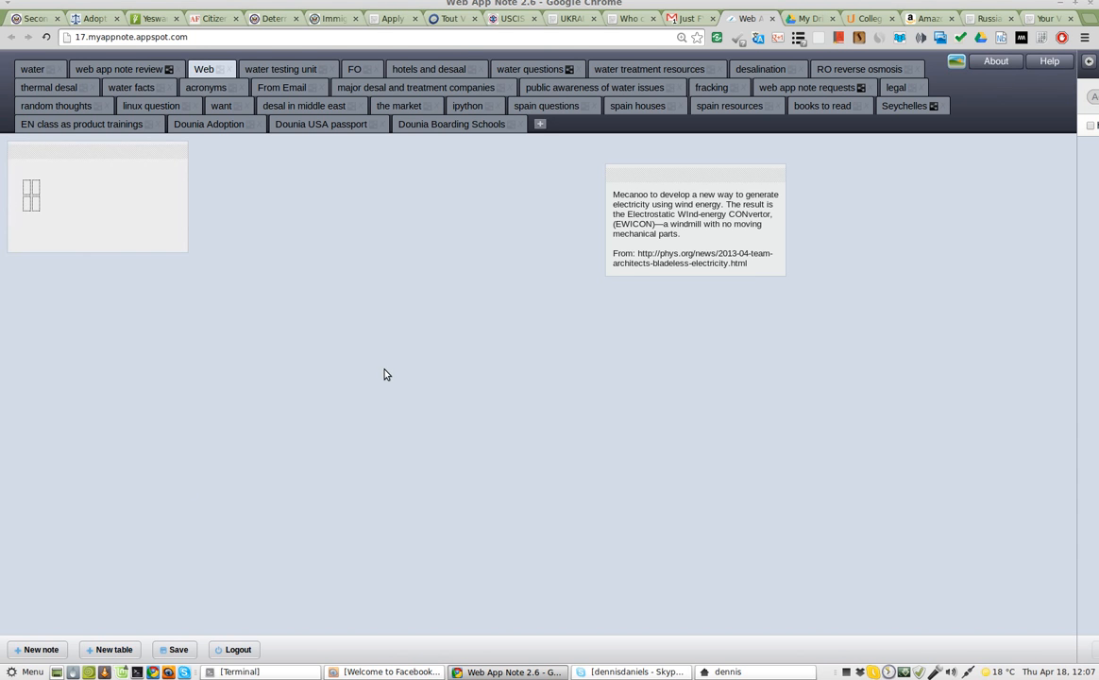
{"action": "type", "text": "pros"}
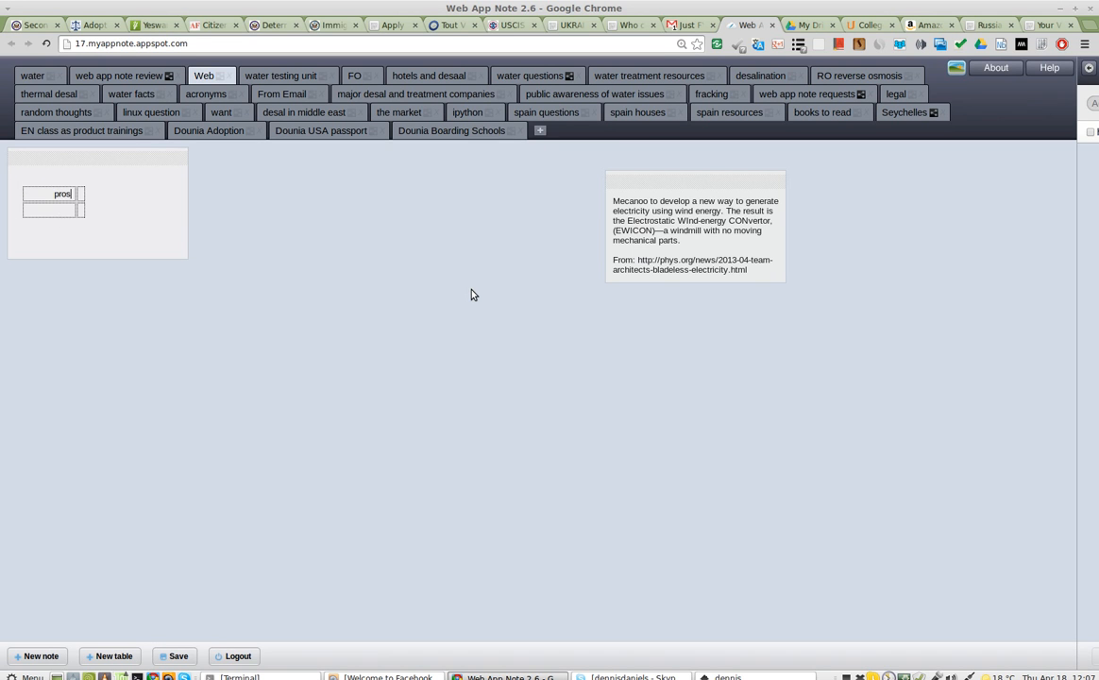
{"action": "key", "text": "Tab"}
{"action": "key", "text": "BackSpace"}
{"action": "key", "text": "BackSpace"}
{"action": "key", "text": "BackSpace"}
{"action": "key", "text": "BackSpace"}
{"action": "mouse_move", "coordinate": [81, 219]}
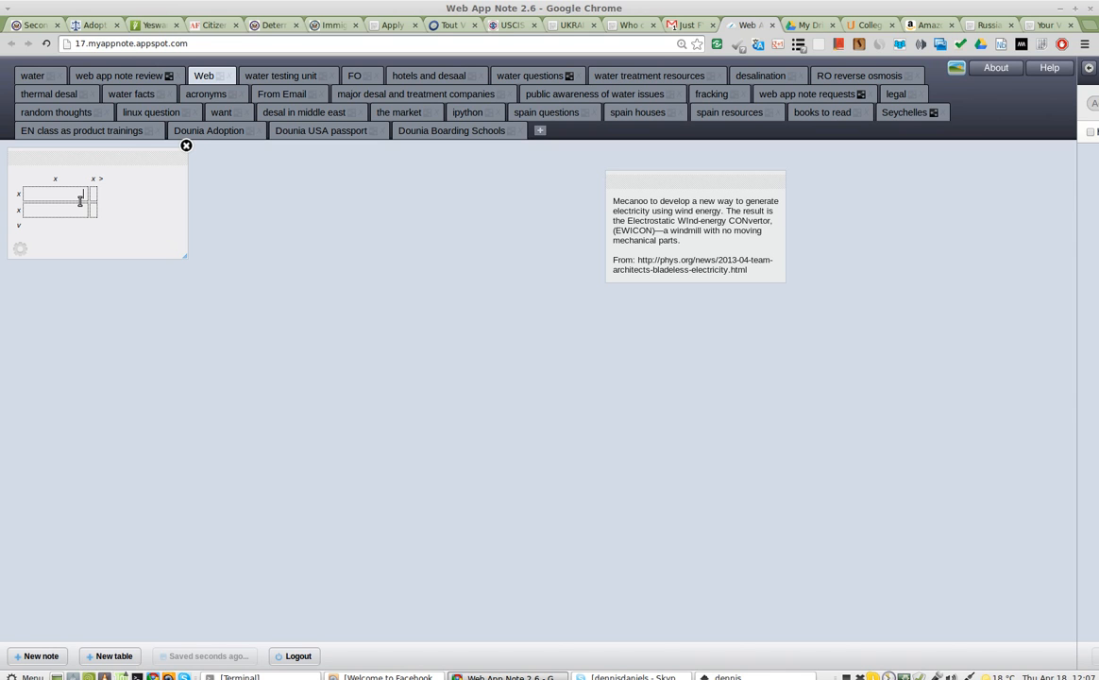
Step: Create a new note on the empty area reading "tables" with "hard to delete tabs" below it
{"action": "left_click", "coordinate": [375, 251]}
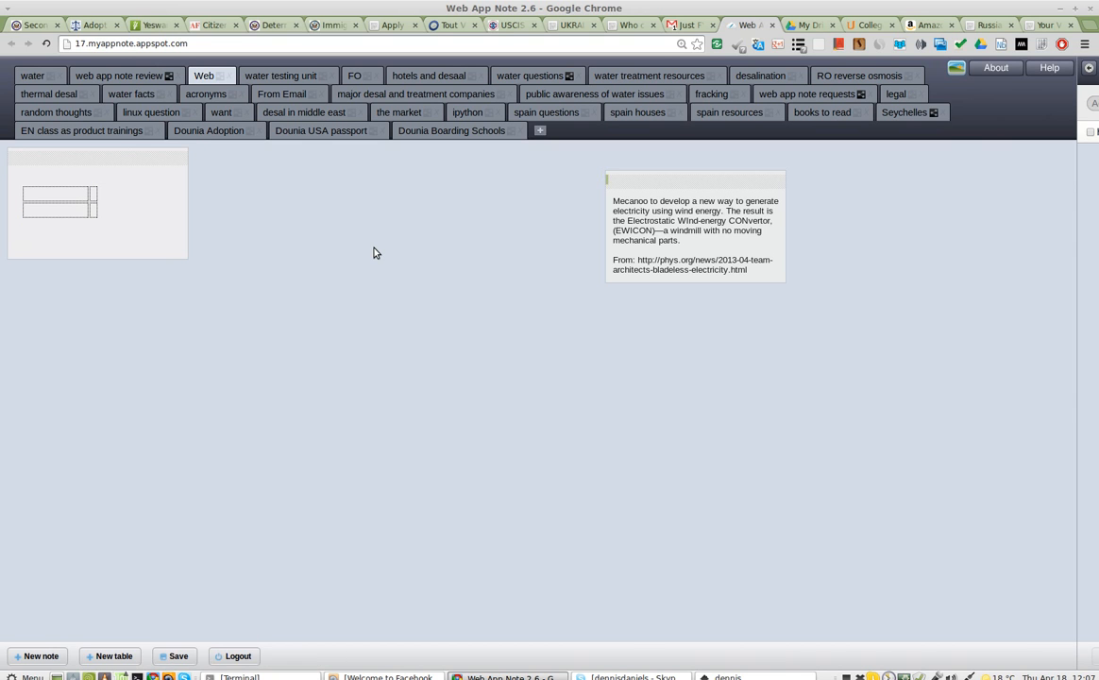
{"action": "double_click", "coordinate": [375, 253]}
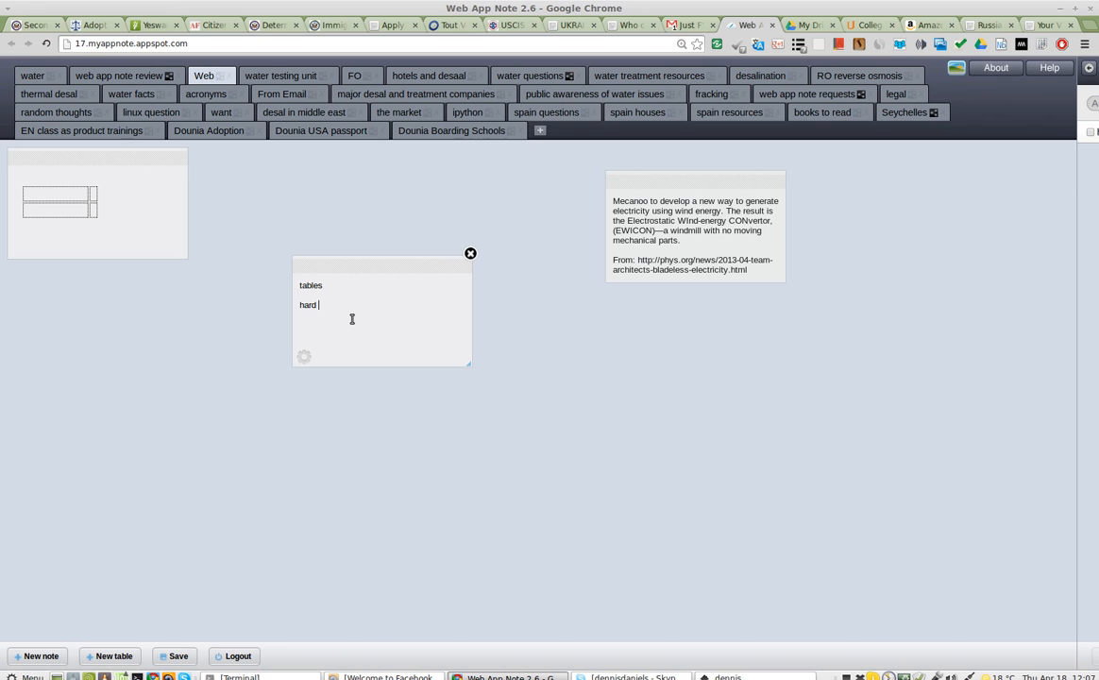
{"action": "type", "text": "e tabs"}
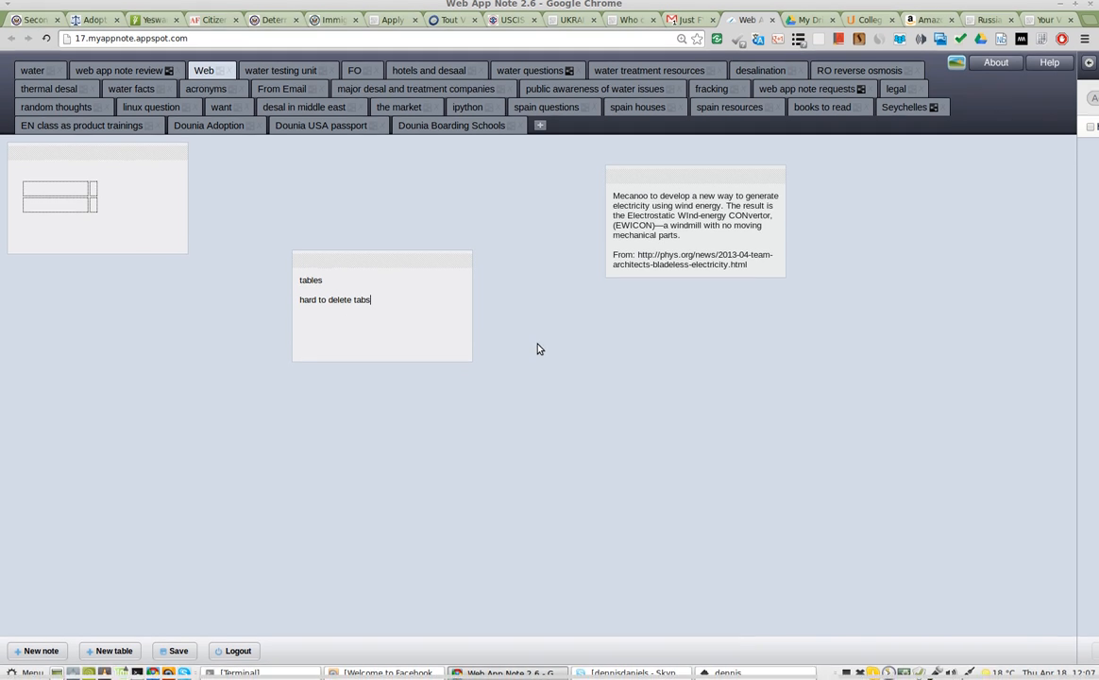
Step: Create another note reading "backgrounds" with "don't seem to work" on the next line
{"action": "double_click", "coordinate": [537, 352]}
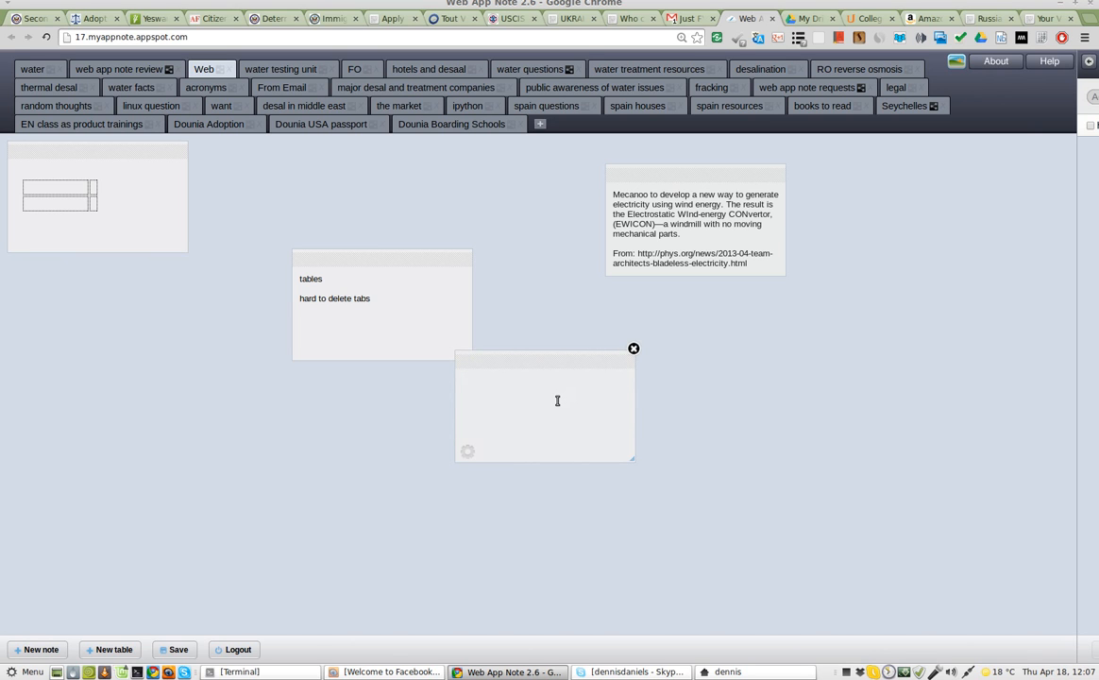
{"action": "type", "text": "backgrounds"}
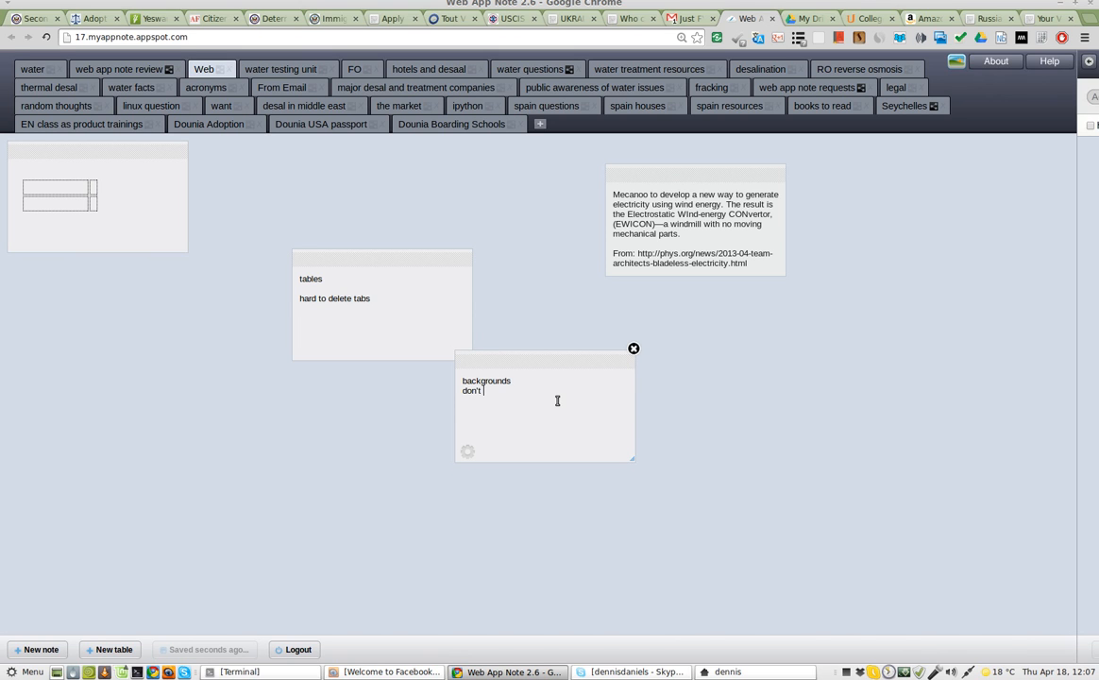
{"action": "type", "text": "work"}
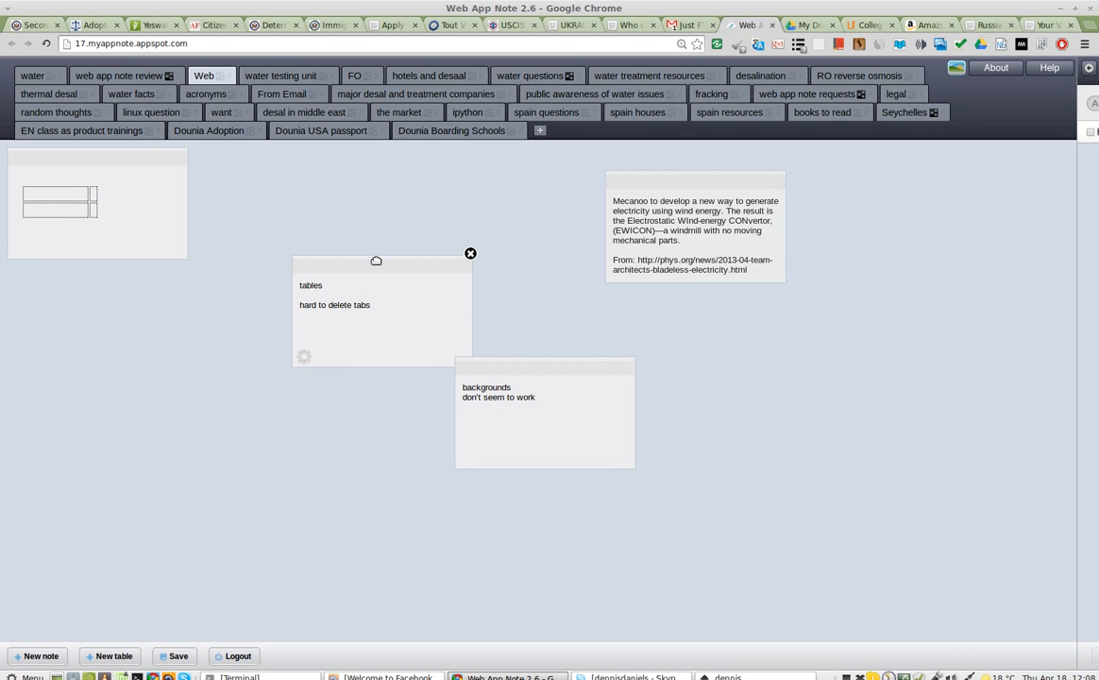
Step: Separate the two new notes, moving the "tables" note up and the "backgrounds" note beneath it
{"action": "left_click_drag", "start_coordinate": [380, 263], "coordinate": [335, 228]}
{"action": "left_click_drag", "start_coordinate": [502, 360], "coordinate": [304, 372]}
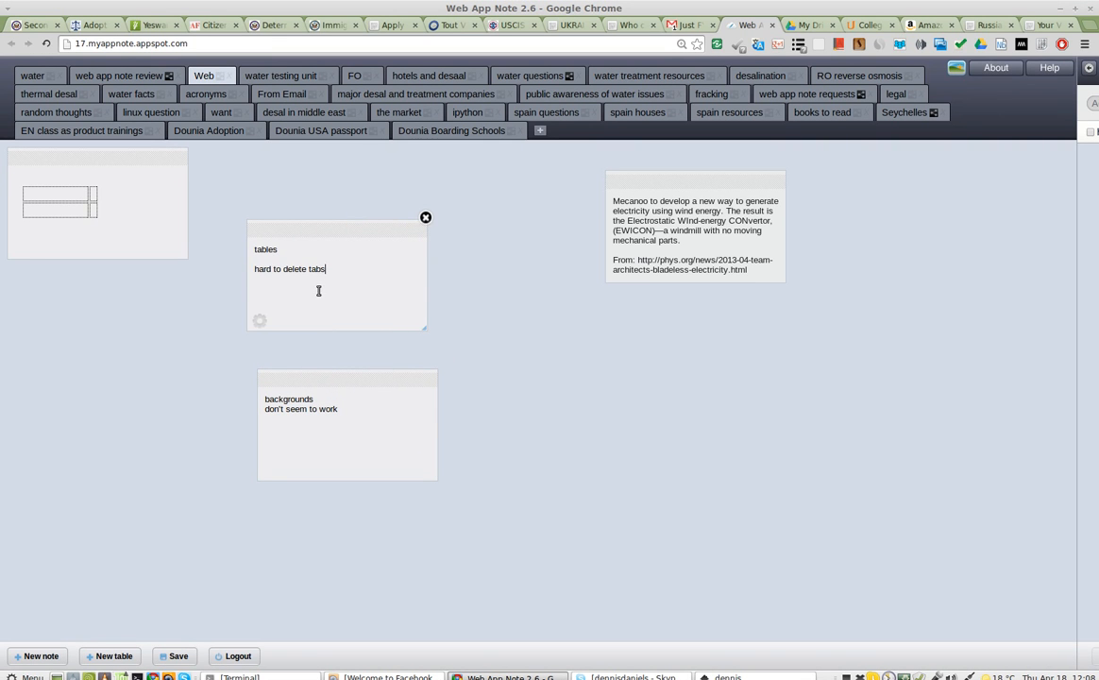
Step: Change the colour of the "tables" note to dark red and return to its text
{"action": "left_click", "coordinate": [261, 324]}
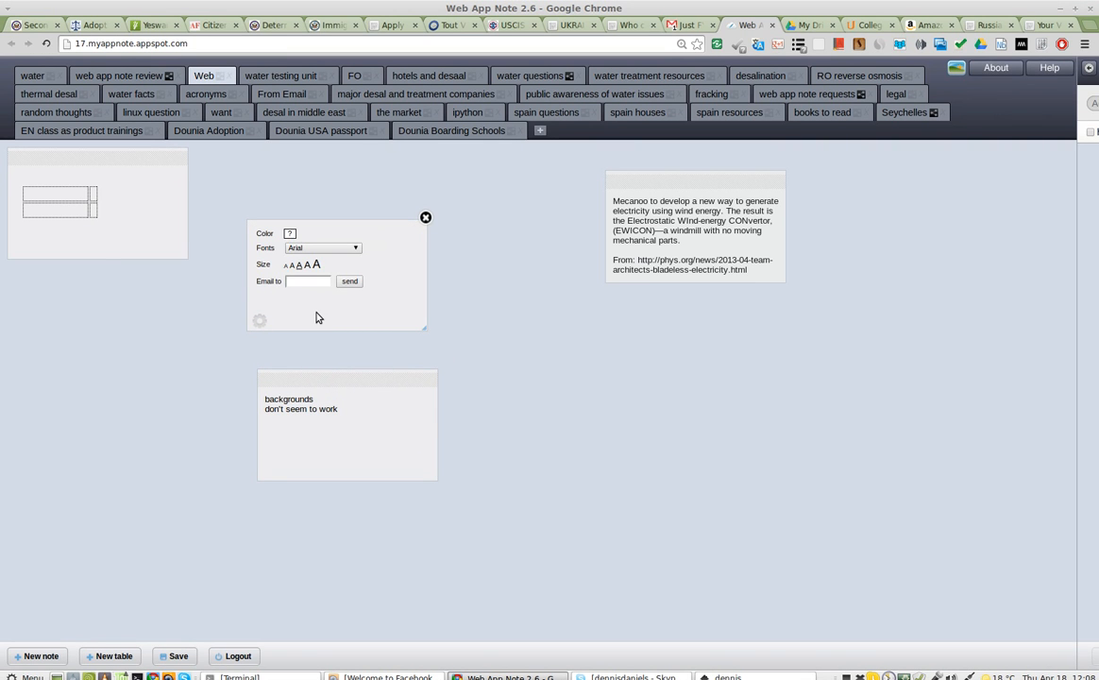
{"action": "left_click", "coordinate": [290, 233]}
{"action": "left_click", "coordinate": [316, 233]}
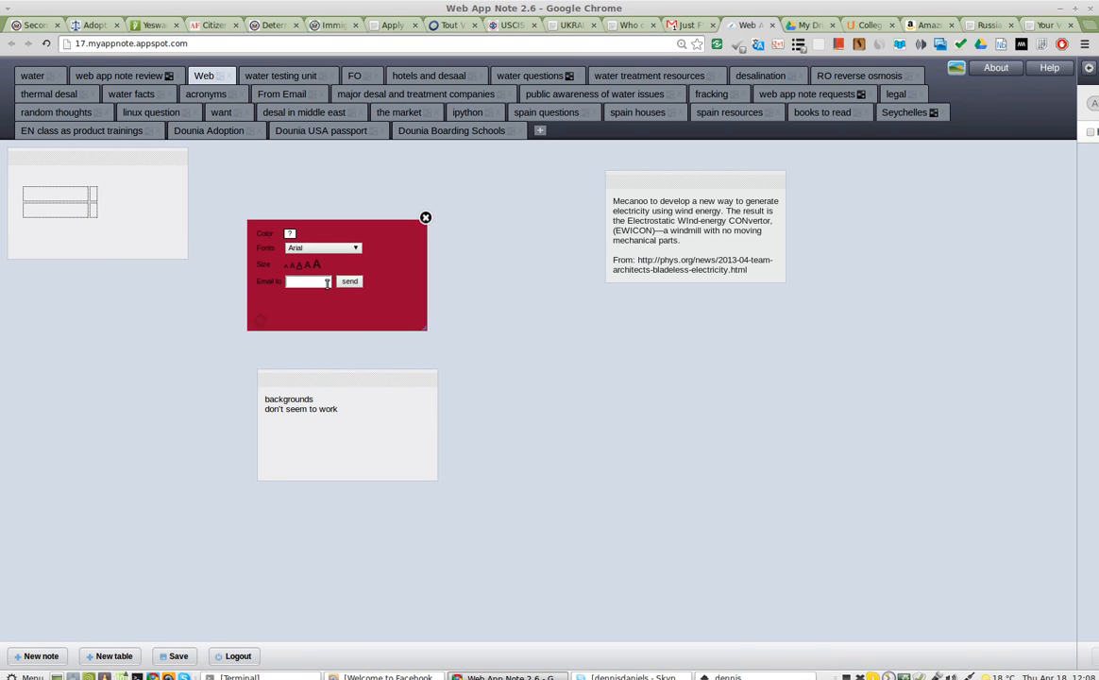
{"action": "left_click", "coordinate": [259, 321]}
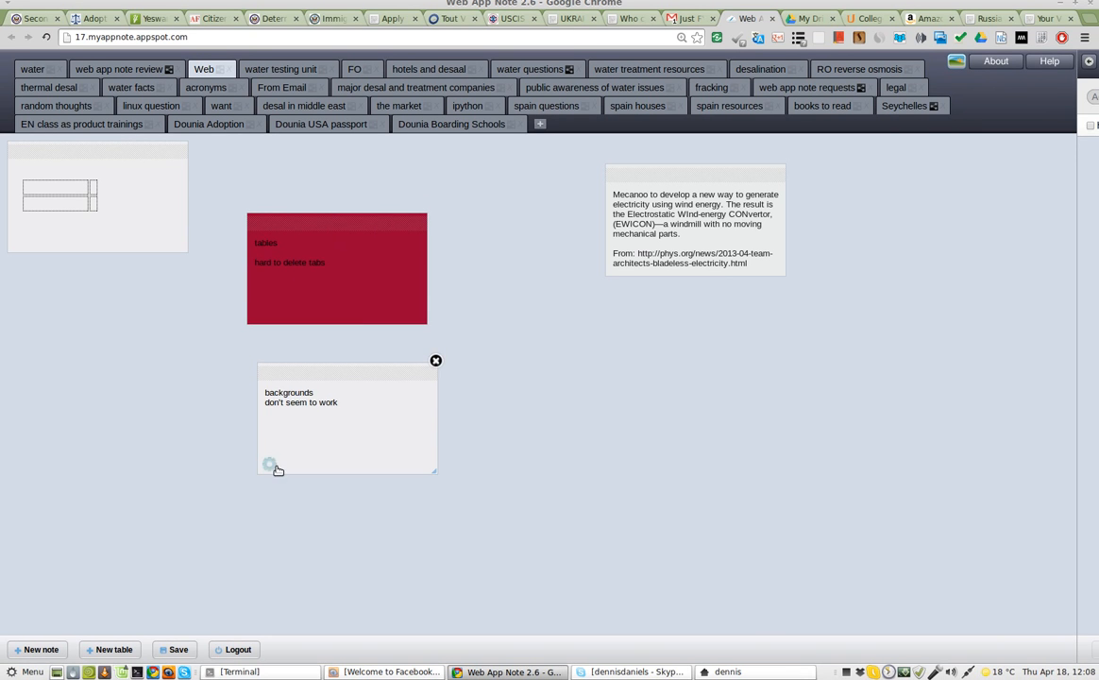
Step: Change the colour of the "backgrounds" note to dark red and append "if at all" to the text of the "tables" note
{"action": "left_click", "coordinate": [268, 465]}
{"action": "left_click", "coordinate": [299, 377]}
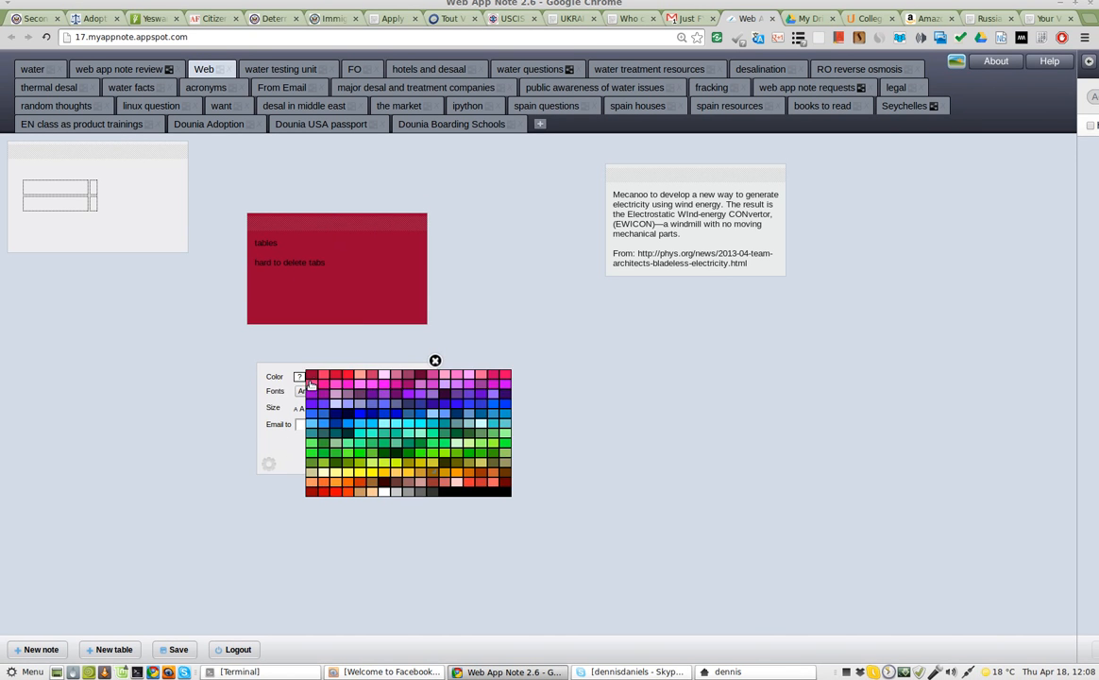
{"action": "left_click", "coordinate": [314, 382]}
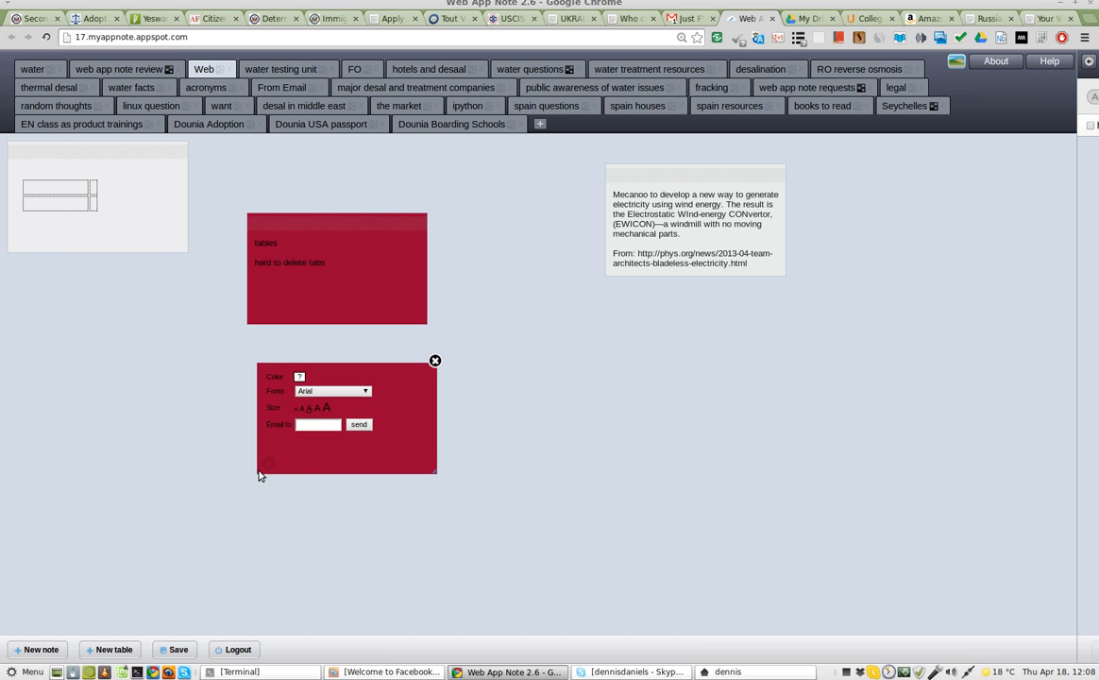
{"action": "left_click", "coordinate": [270, 463]}
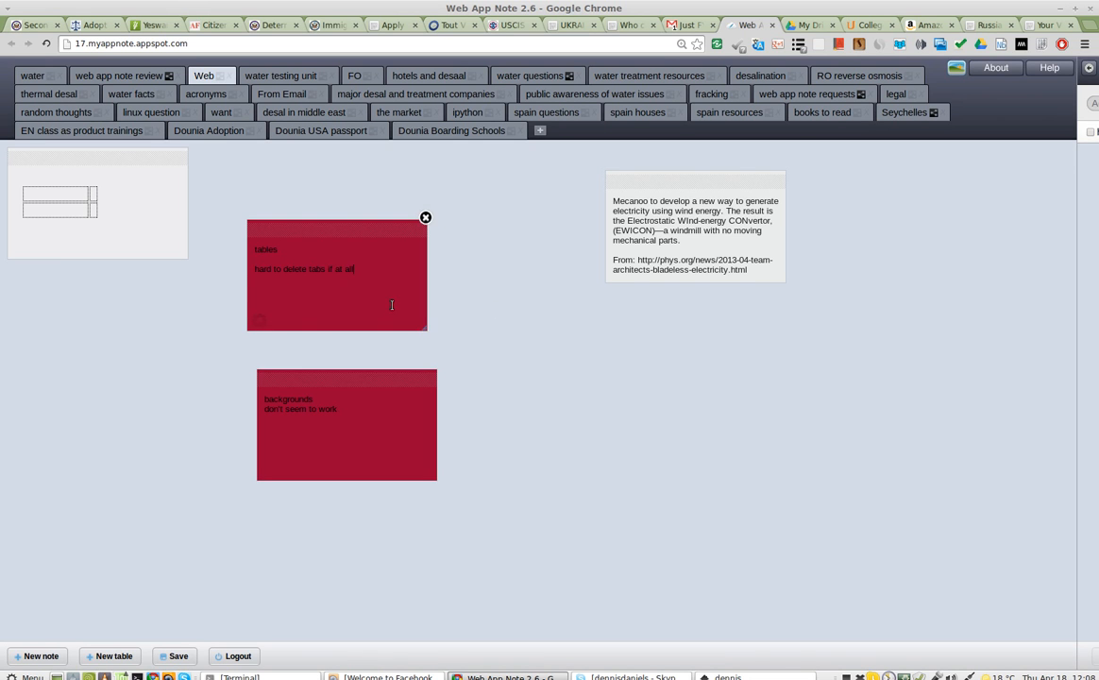
Step: Shrink the dark red "tables" note so that it fits closely around its text
{"action": "scroll", "coordinate": [345, 298], "scroll_direction": "up", "scroll_amount": 3}
{"action": "scroll", "coordinate": [344, 298], "scroll_direction": "down", "scroll_amount": 3}
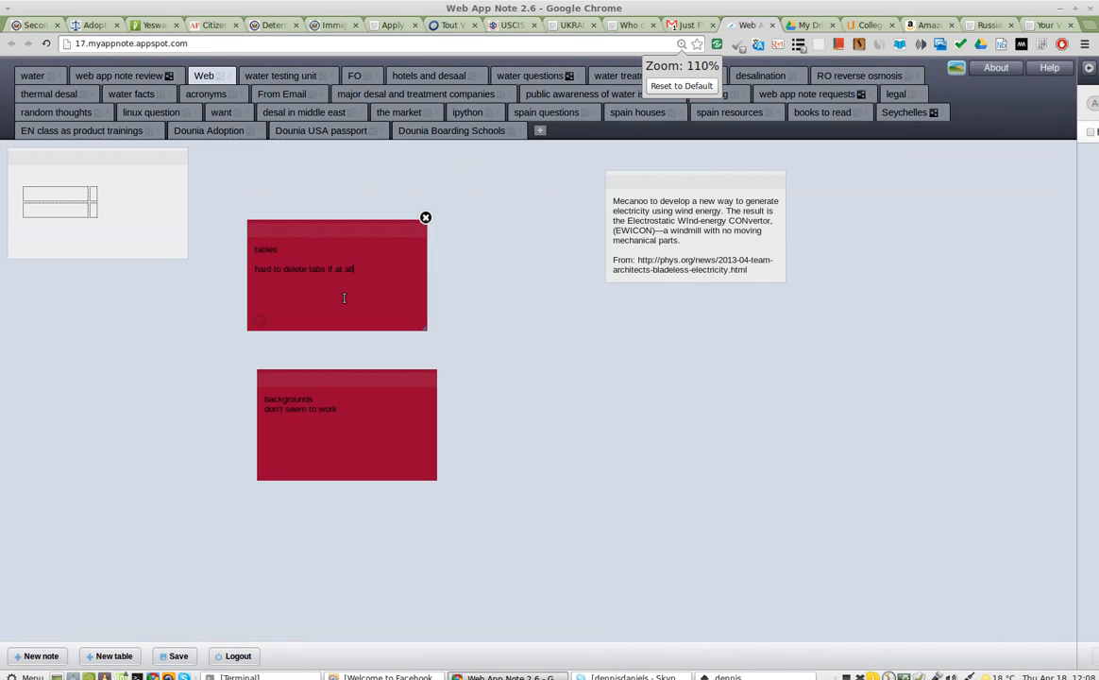
{"action": "scroll", "coordinate": [344, 299], "scroll_direction": "up", "scroll_amount": 1}
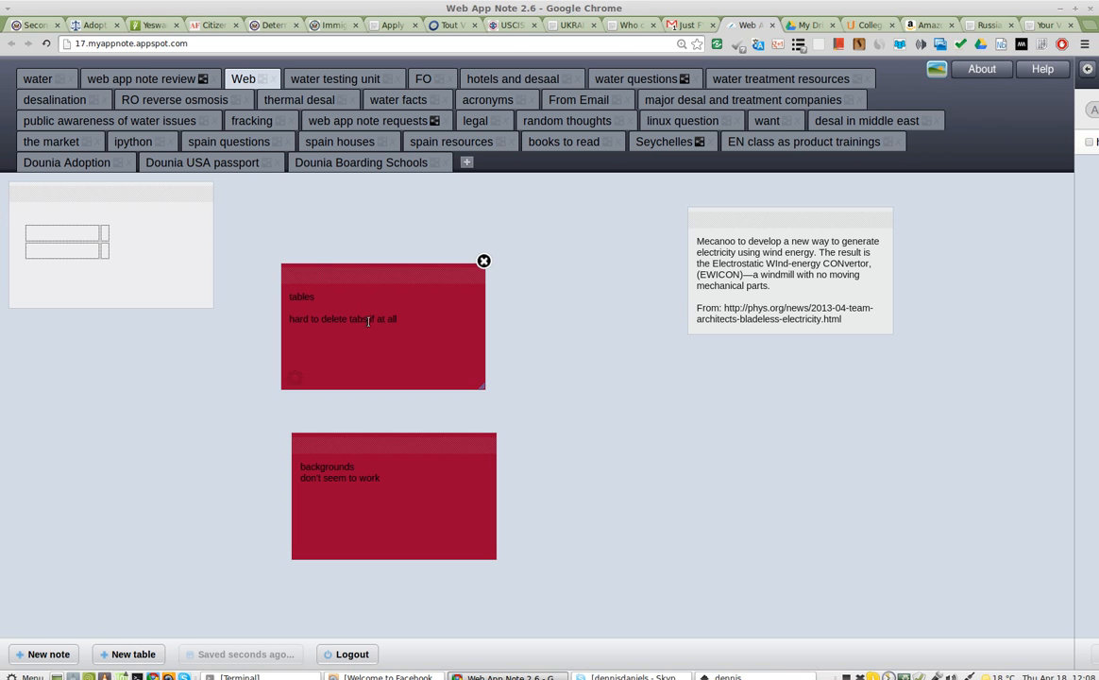
{"action": "left_click_drag", "start_coordinate": [480, 380], "coordinate": [420, 346]}
Step: Shrink the "backgrounds" note to match the "tables" note and place it just beneath that note, slightly offset
{"action": "left_click_drag", "start_coordinate": [442, 439], "coordinate": [364, 380]}
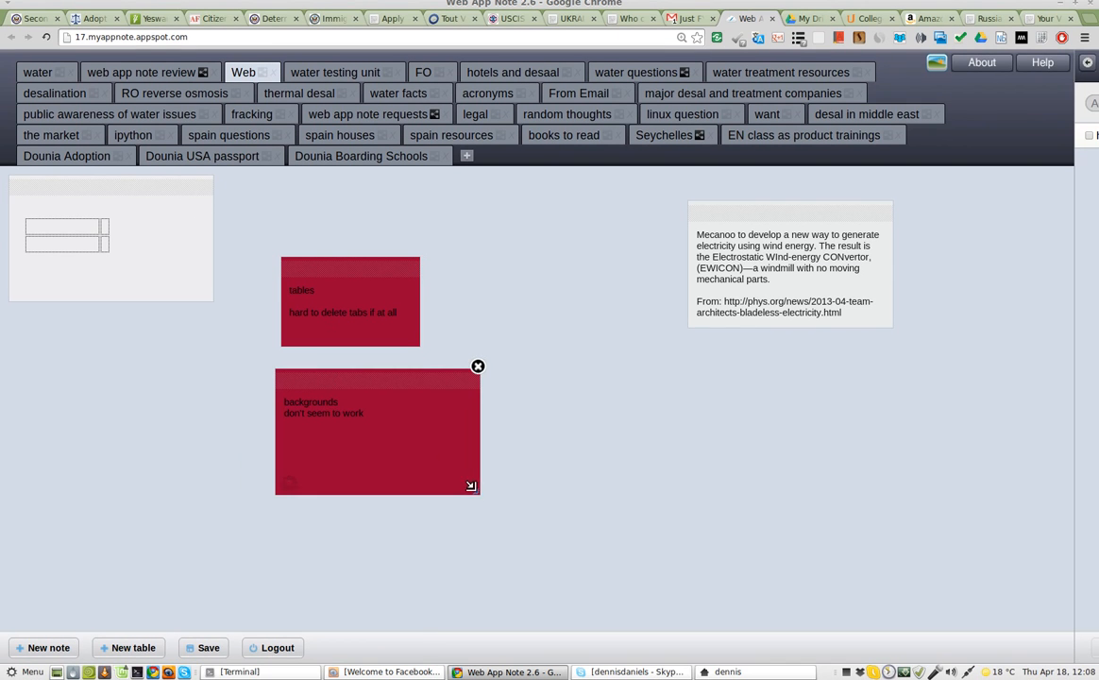
{"action": "left_click_drag", "start_coordinate": [477, 498], "coordinate": [414, 463]}
{"action": "left_click_drag", "start_coordinate": [335, 382], "coordinate": [377, 384]}
{"action": "right_click", "coordinate": [370, 384]}
{"action": "left_click", "coordinate": [366, 384]}
Step: Enter "pros" in the first cell of the table note and try tabbing within the cell
{"action": "mouse_move", "coordinate": [115, 246]}
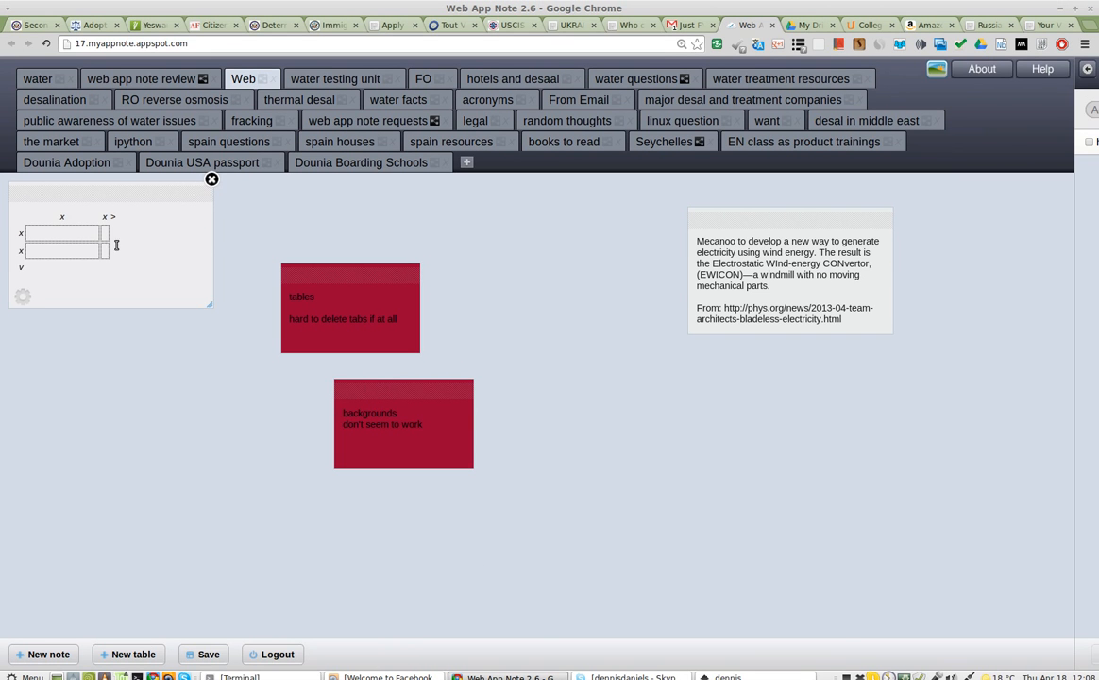
{"action": "left_click", "coordinate": [61, 218]}
{"action": "left_click", "coordinate": [583, 382]}
{"action": "left_click", "coordinate": [35, 217]}
{"action": "type", "text": "proc"}
{"action": "key", "text": "Tab"}
{"action": "key", "text": "ctrl+z"}
Step: Append "/ shift tab works" to the last line of the "tables" note
{"action": "left_click", "coordinate": [407, 318]}
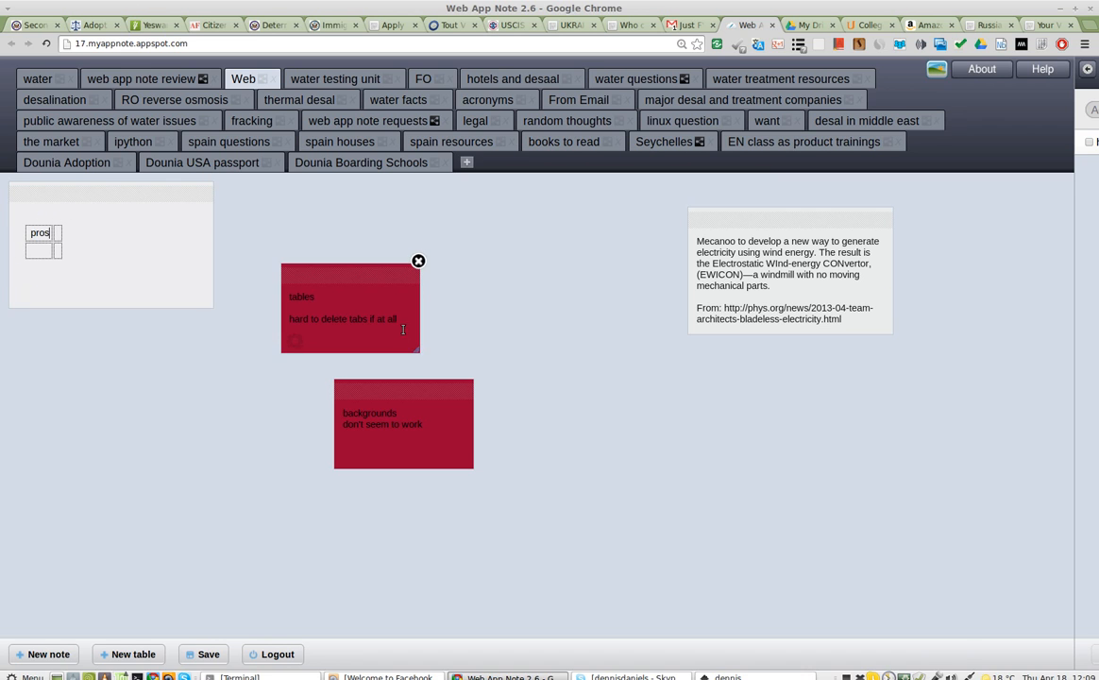
{"action": "triple_click", "coordinate": [407, 318]}
{"action": "left_click", "coordinate": [412, 323]}
{"action": "type", "text": "/ ship"}
Step: Enter "cons" as the table's second heading and add a third column headed "questions"
{"action": "left_click", "coordinate": [198, 296]}
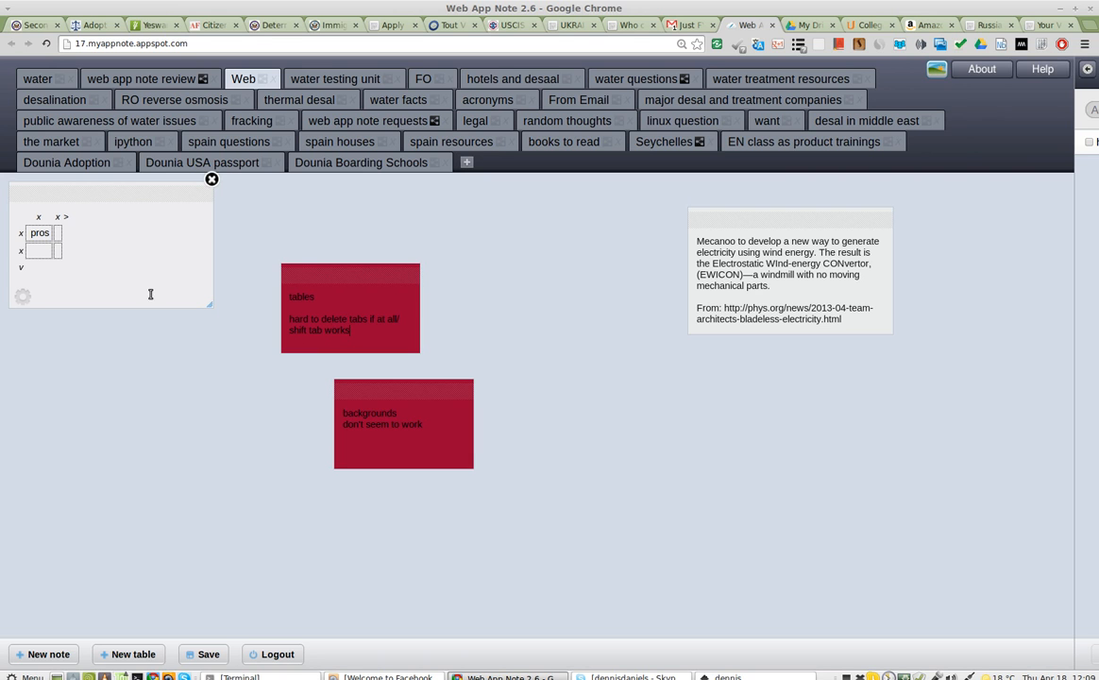
{"action": "type", "text": "cons"}
{"action": "left_click", "coordinate": [85, 219]}
{"action": "left_click", "coordinate": [90, 231]}
{"action": "type", "text": "questions"}
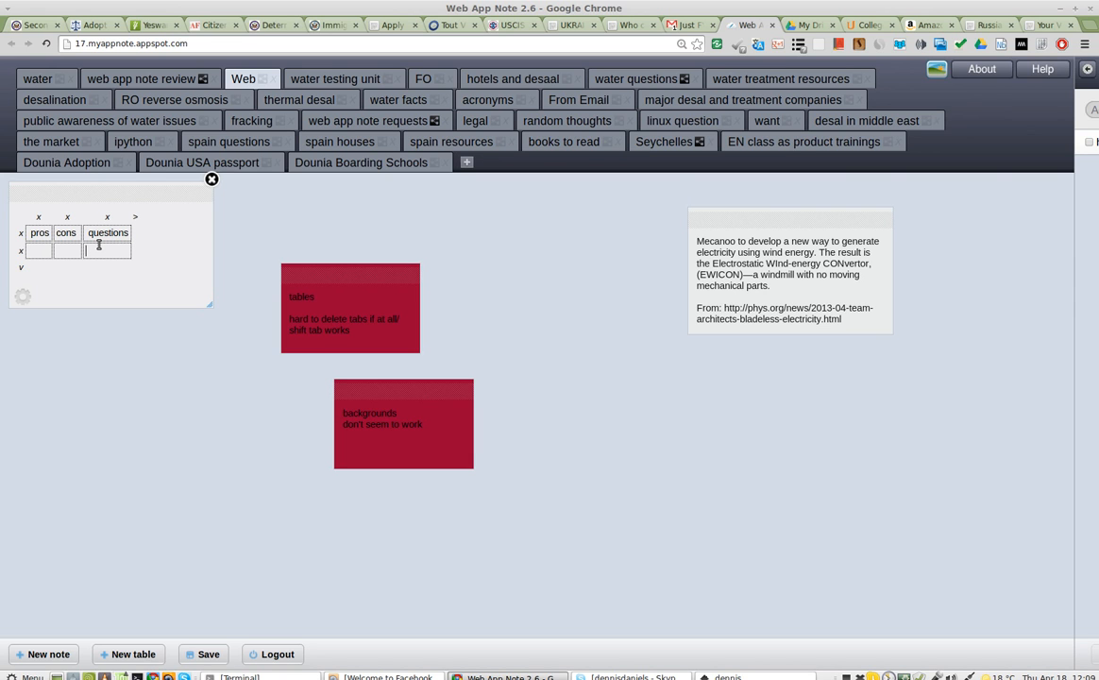
Step: Fill the table's second row with "what to test?" under questions and "backgrounds don't seem to work" under cons
{"action": "type", "text": "what"}
{"action": "type", "text": " to test?"}
{"action": "type", "text": "ck"}
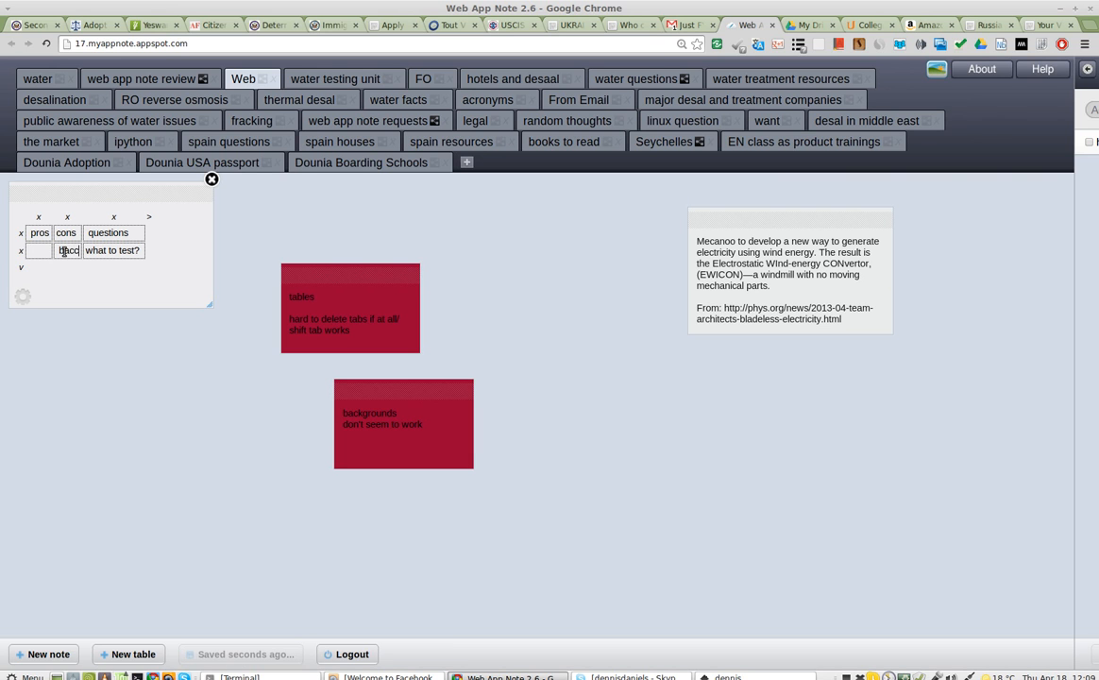
{"action": "type", "text": "grounds d"}
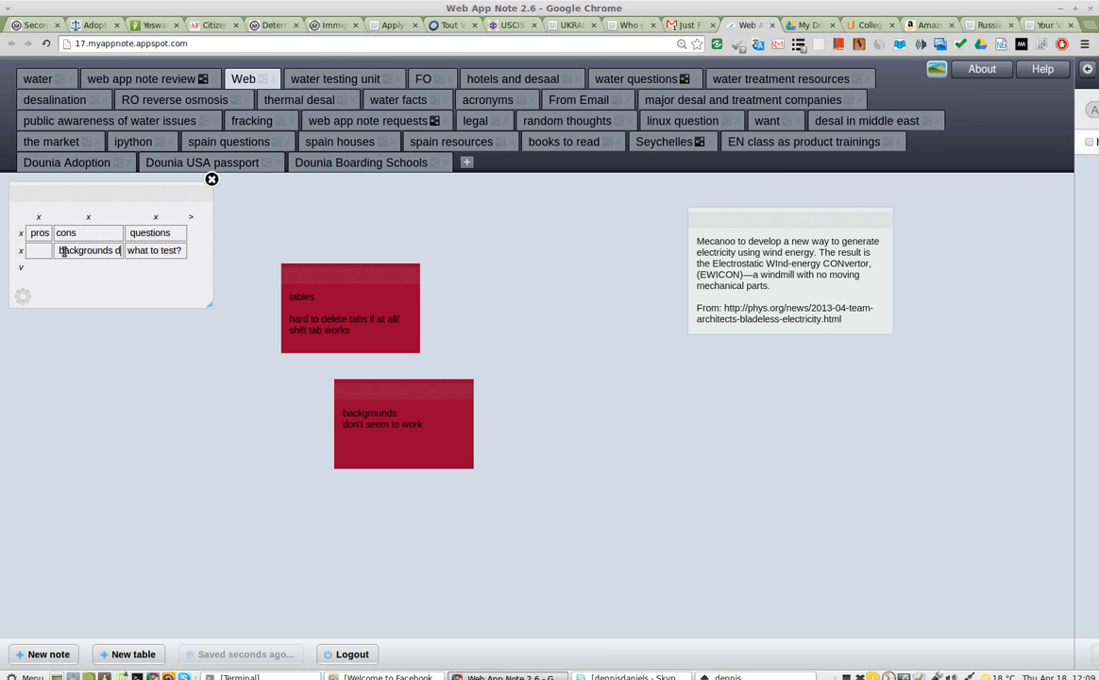
{"action": "type", "text": "on't seem to wrk"}
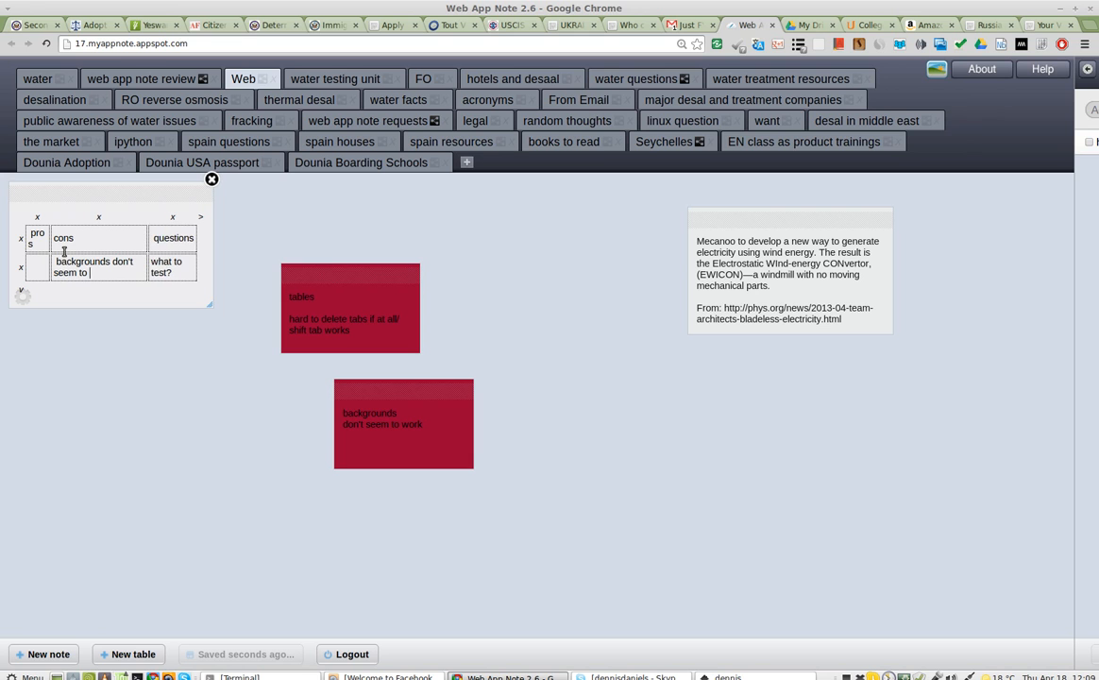
{"action": "key", "text": "BackSpace"}
{"action": "key", "text": "BackSpace"}
{"action": "type", "text": "ork"}
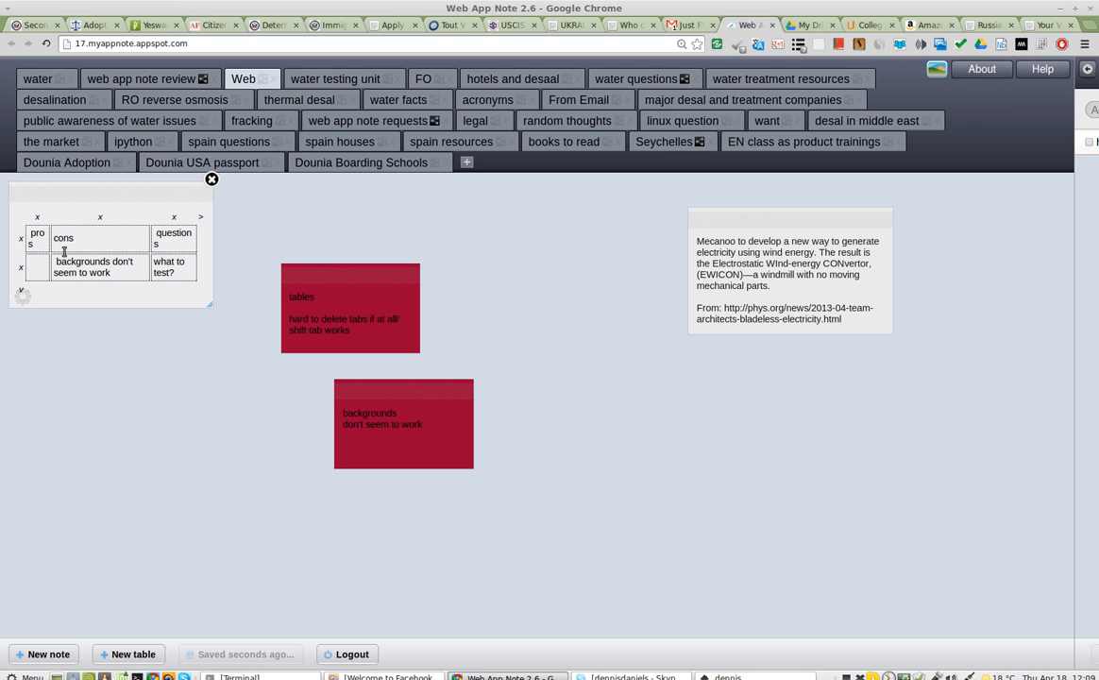
{"action": "key", "text": "Tab"}
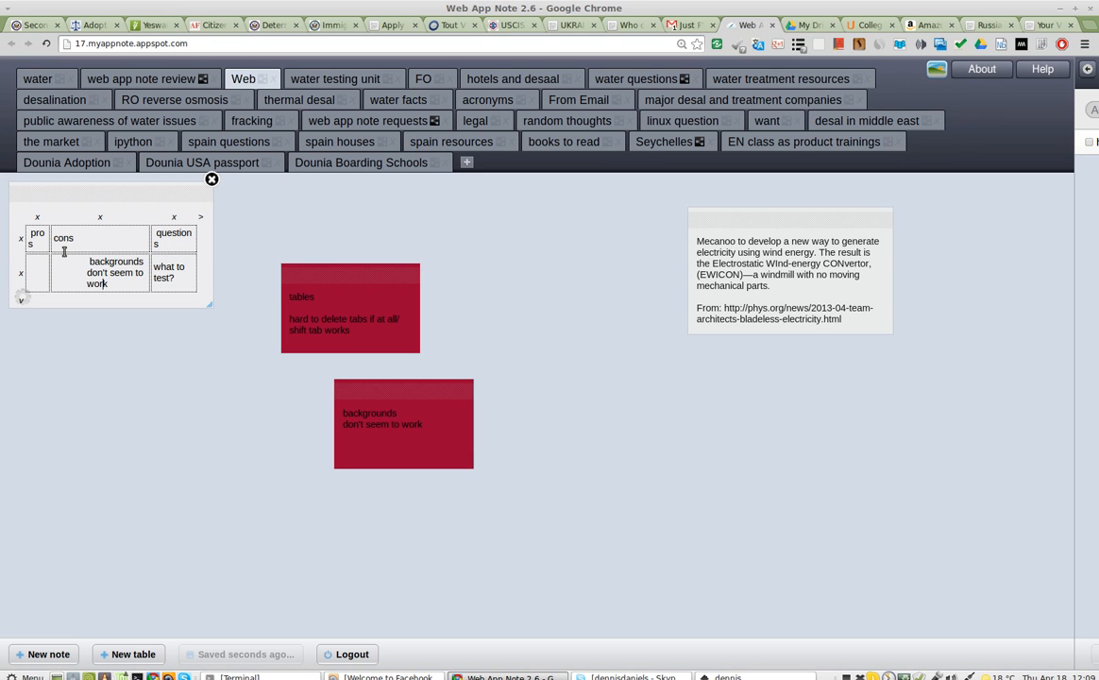
{"action": "key", "text": "shift+Tab"}
Step: Enlarge the table note and add a third row with "tables are wonky" under cons
{"action": "left_click", "coordinate": [185, 277]}
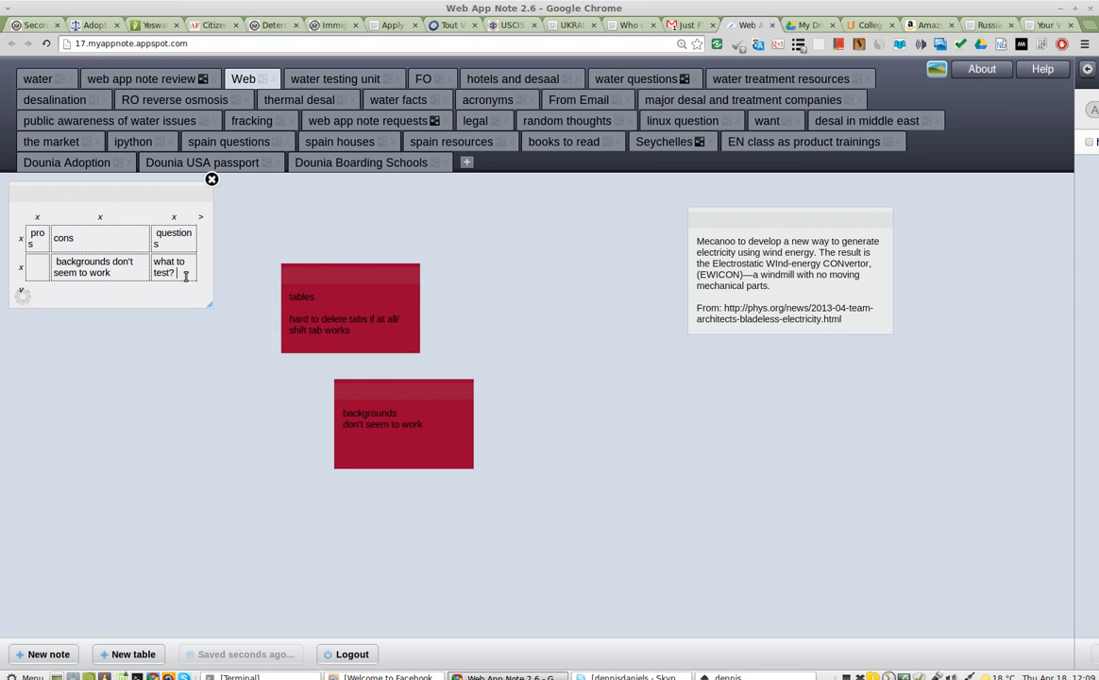
{"action": "left_click", "coordinate": [21, 294]}
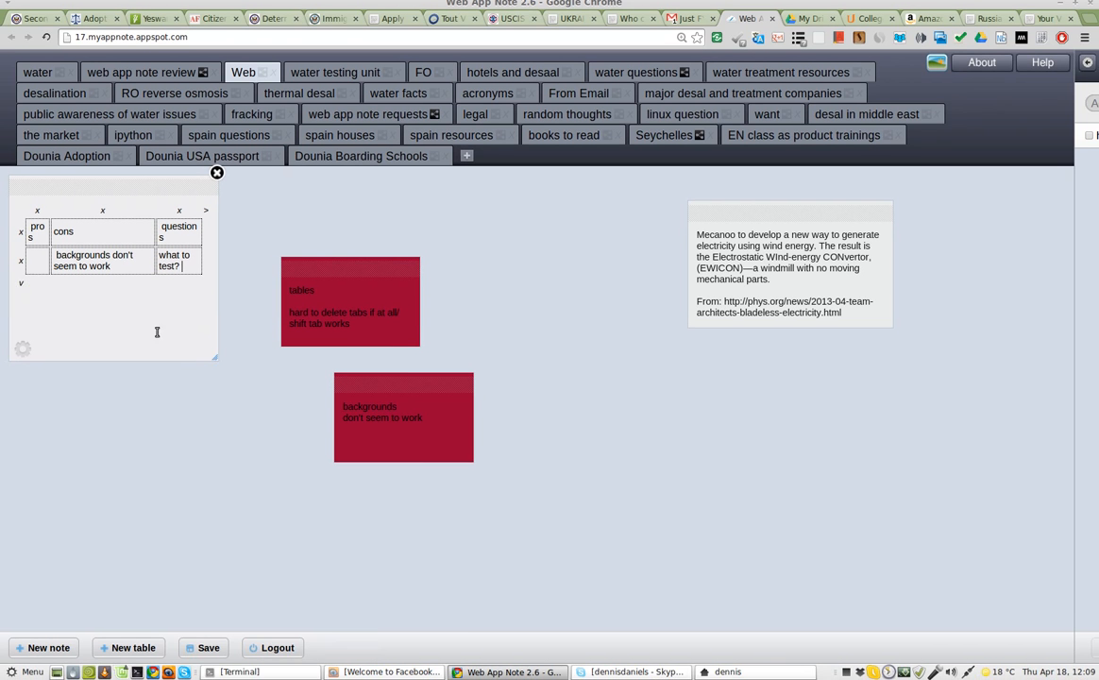
{"action": "left_click", "coordinate": [20, 289]}
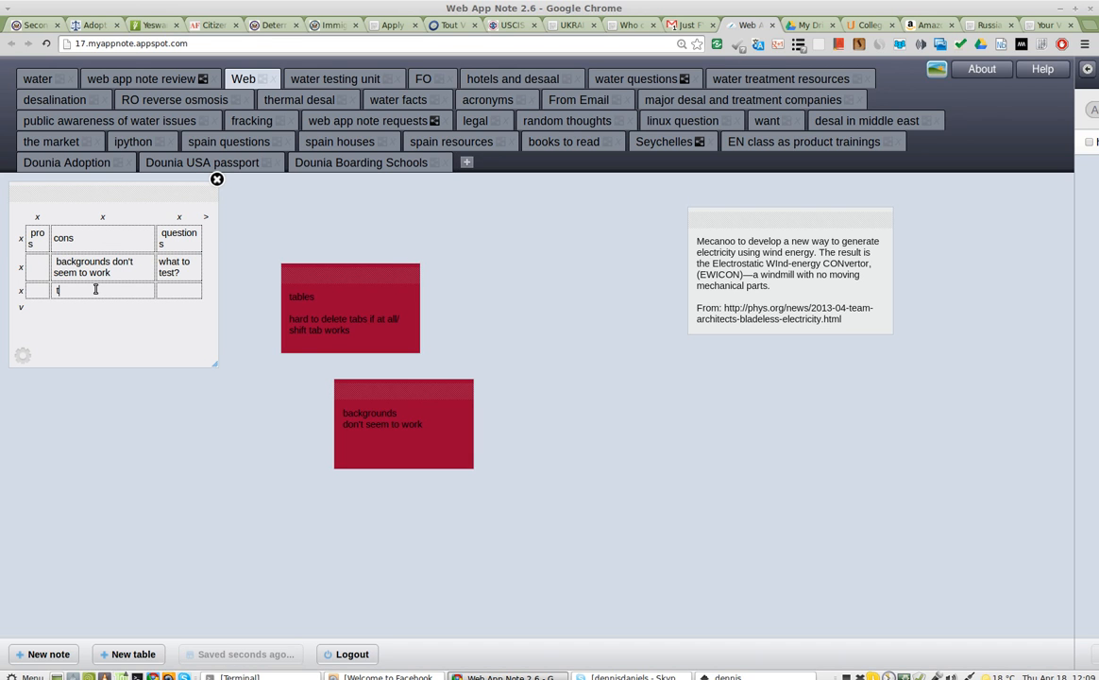
{"action": "left_click", "coordinate": [96, 289]}
{"action": "type", "text": "tables are wonky"}
{"action": "left_click", "coordinate": [241, 356]}
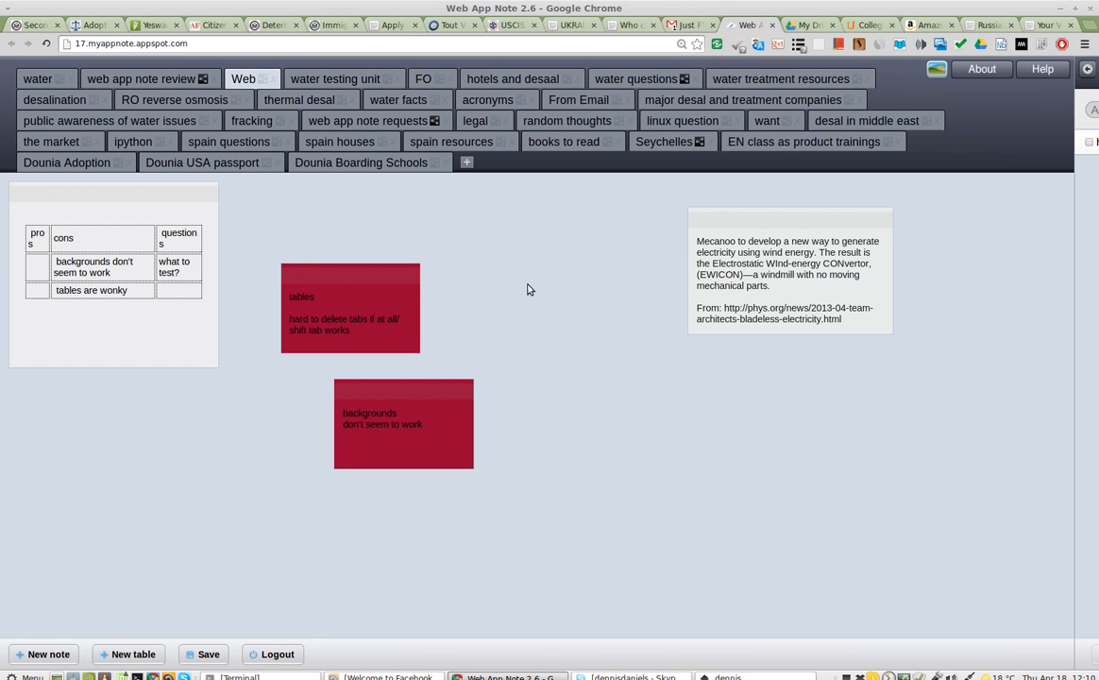
Step: Try to reorder the notebook tabs by moving the "web app note requests", boarding schools and USA passport tabs to other rows
{"action": "left_click_drag", "start_coordinate": [364, 113], "coordinate": [225, 71]}
{"action": "left_click_drag", "start_coordinate": [387, 162], "coordinate": [380, 104]}
{"action": "left_click_drag", "start_coordinate": [404, 158], "coordinate": [567, 176]}
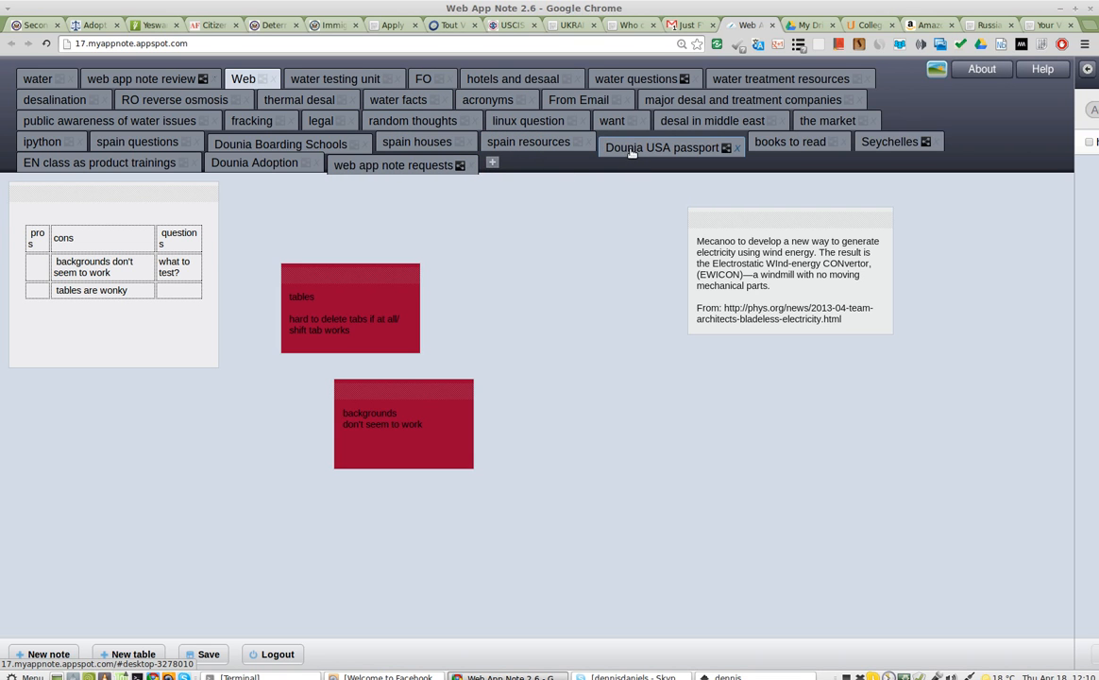
{"action": "left_click_drag", "start_coordinate": [632, 151], "coordinate": [503, 97]}
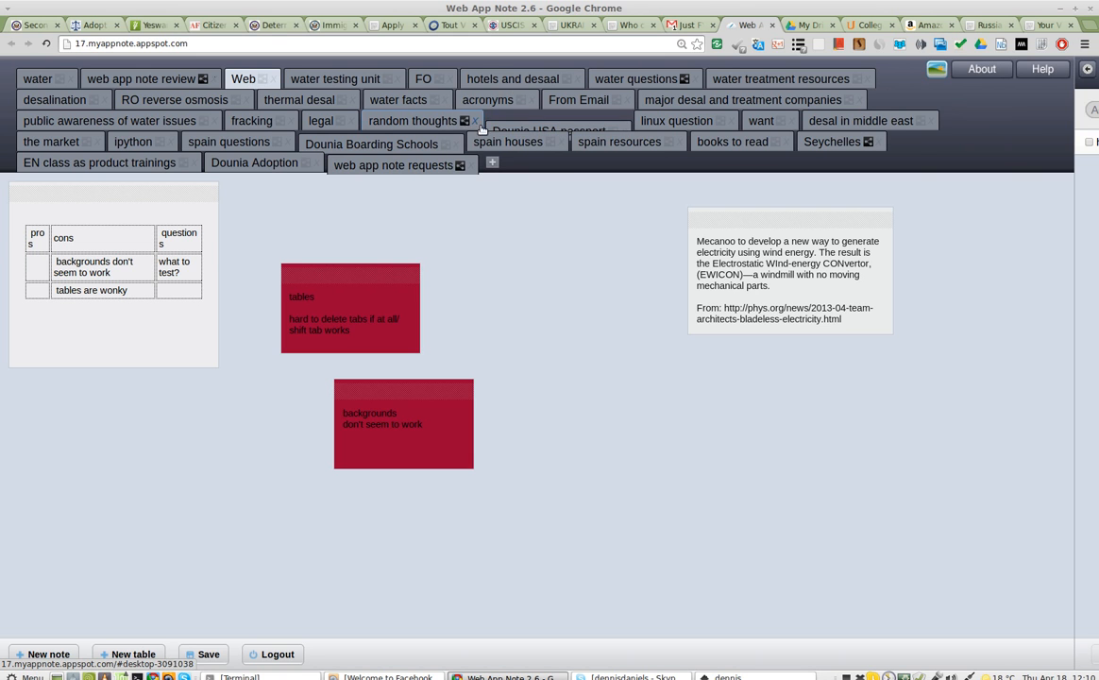
Step: Try to move the "random thoughts" and "legal" tabs to new places among the other tabs
{"action": "left_click_drag", "start_coordinate": [408, 123], "coordinate": [505, 85]}
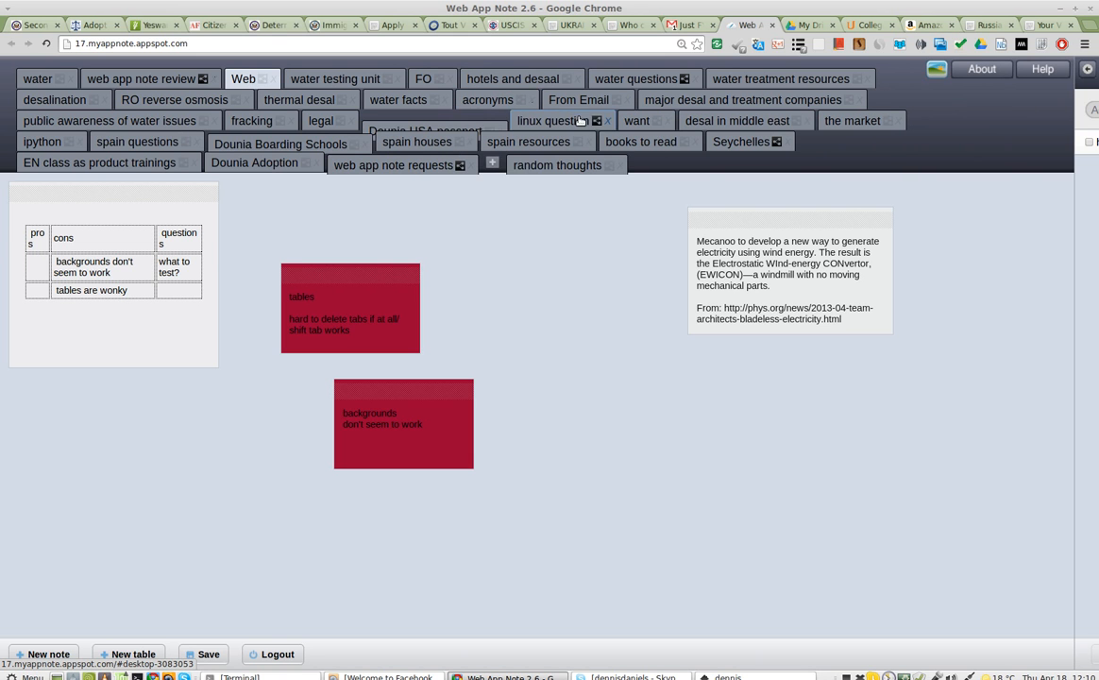
{"action": "left_click_drag", "start_coordinate": [316, 119], "coordinate": [469, 111]}
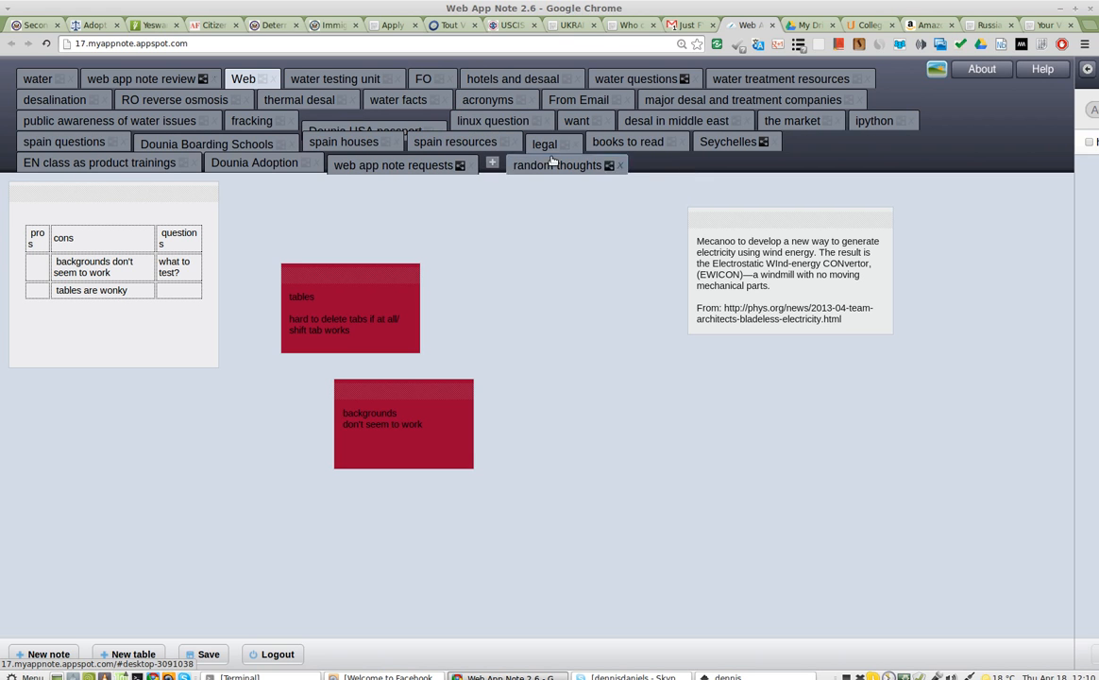
{"action": "left_click_drag", "start_coordinate": [545, 149], "coordinate": [511, 84]}
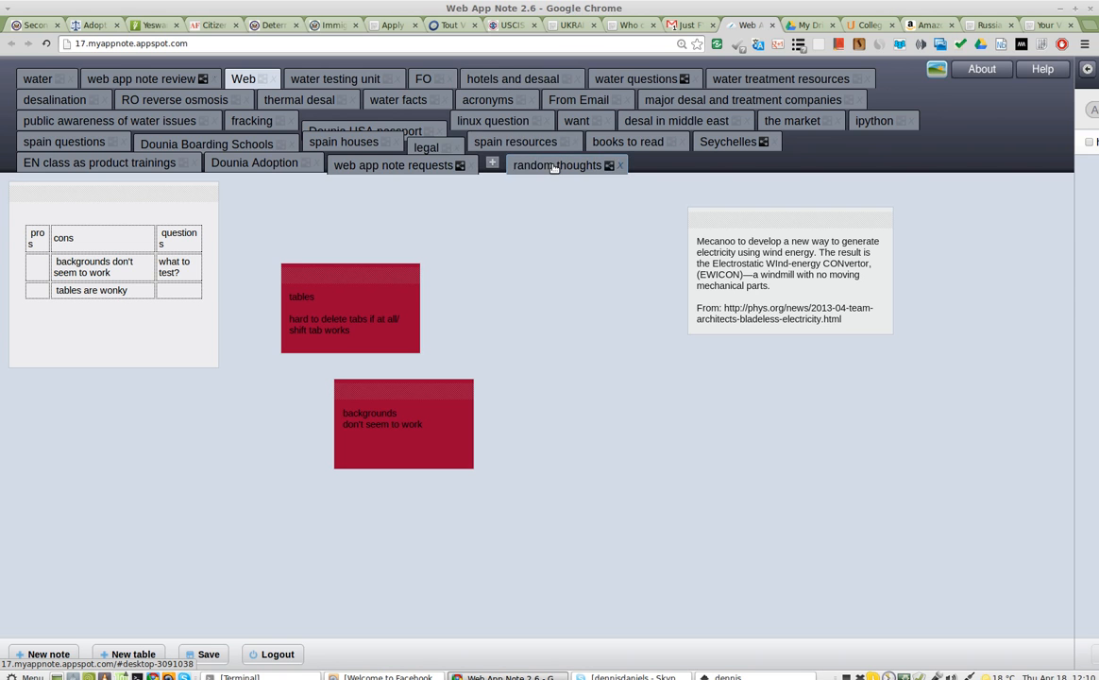
{"action": "left_click_drag", "start_coordinate": [554, 168], "coordinate": [512, 85]}
{"action": "left_click_drag", "start_coordinate": [511, 131], "coordinate": [95, 98]}
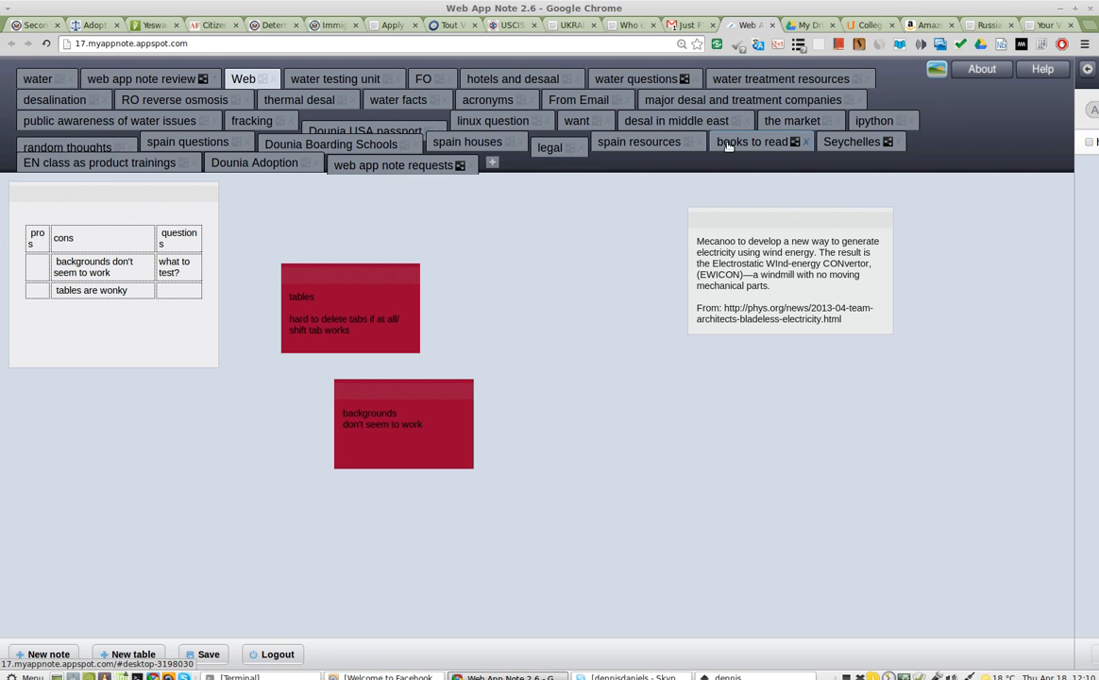
Step: Add a fourth row to the table and enter "no sort of tabs but last edited" under cons
{"action": "mouse_move", "coordinate": [129, 318]}
{"action": "left_click", "coordinate": [179, 289]}
{"action": "left_click", "coordinate": [20, 307]}
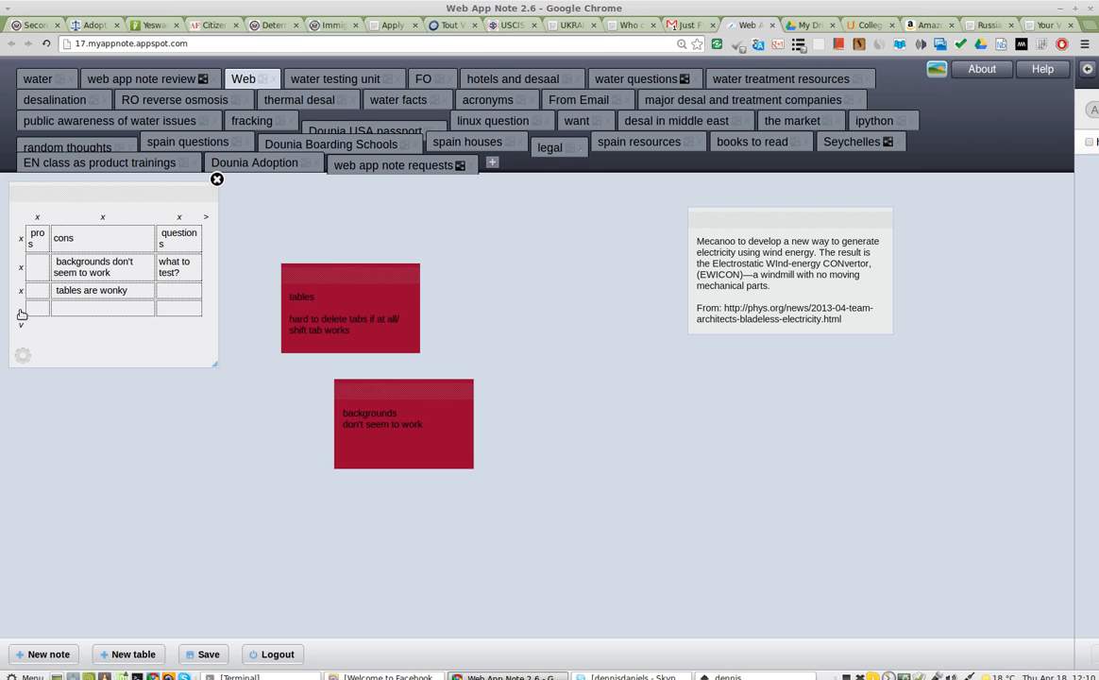
{"action": "left_click", "coordinate": [68, 308]}
{"action": "type", "text": "no sort of tabs but last eci"}
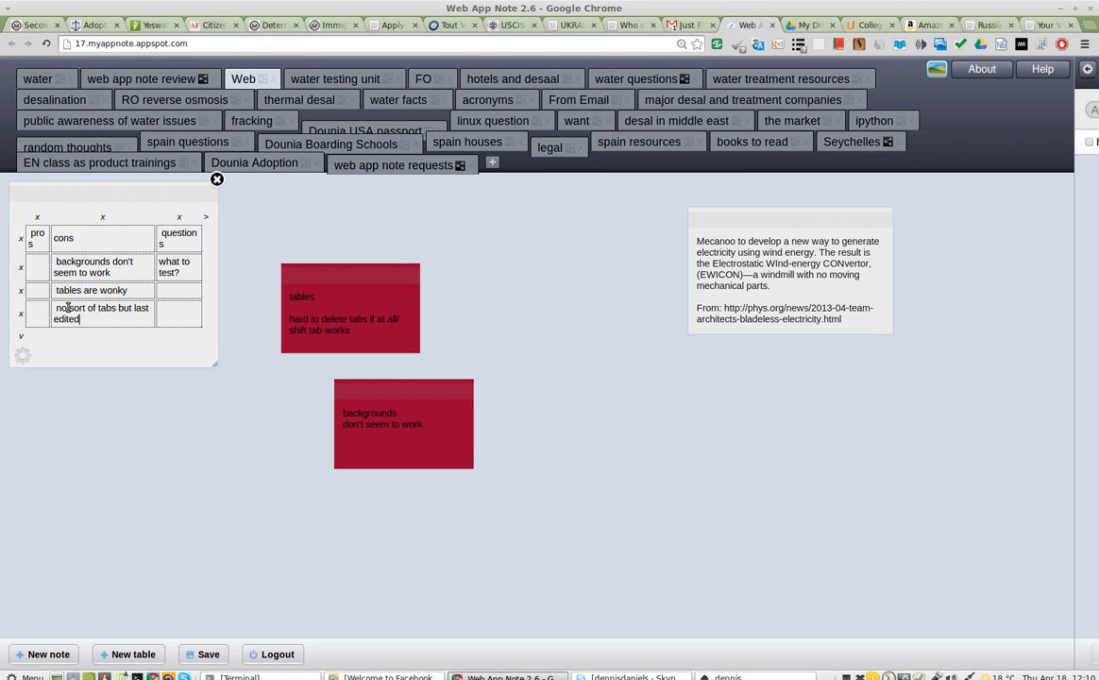
Step: Add a fifth row to the table and enter "can't move tabs around" under cons
{"action": "left_click", "coordinate": [20, 336]}
{"action": "left_click", "coordinate": [66, 336]}
{"action": "type", "text": "can't"}
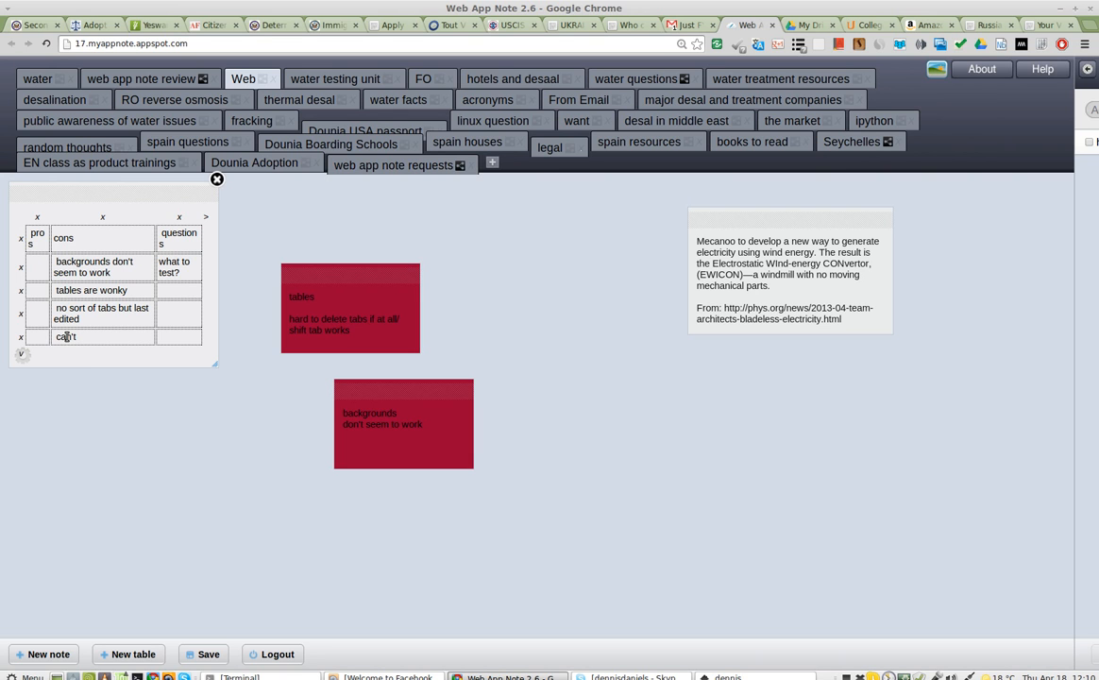
{"action": "type", "text": " move tabs around"}
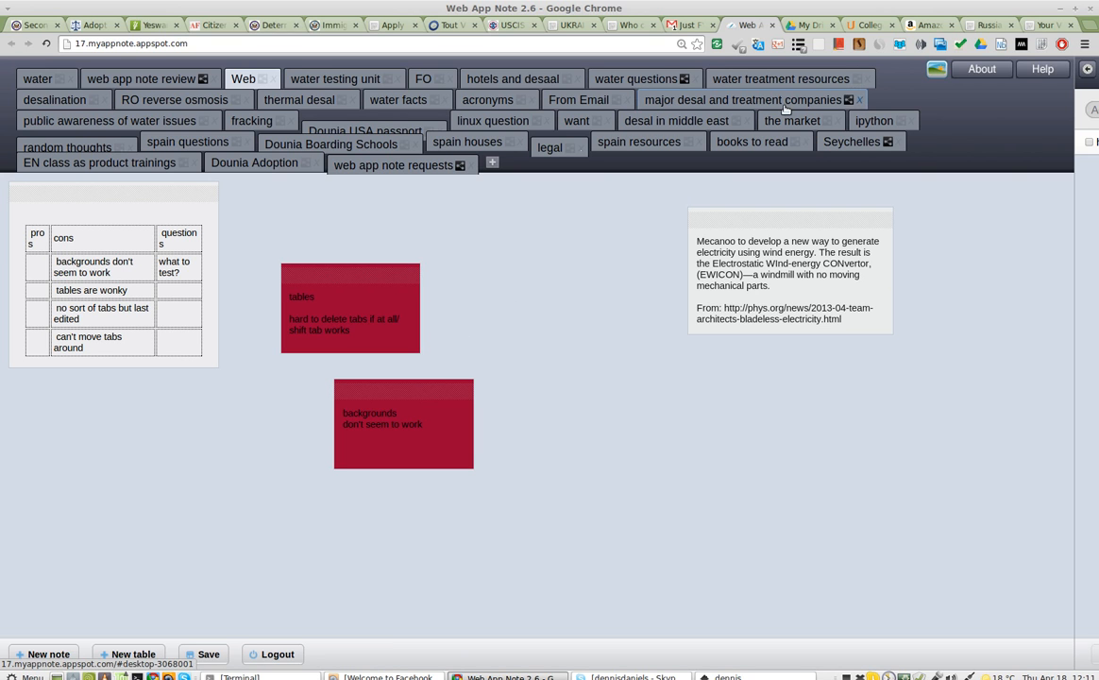
Step: Try moving the "spain questions" tab, and arrange the two dark red notes side by side higher on the page
{"action": "left_click_drag", "start_coordinate": [332, 142], "coordinate": [343, 119]}
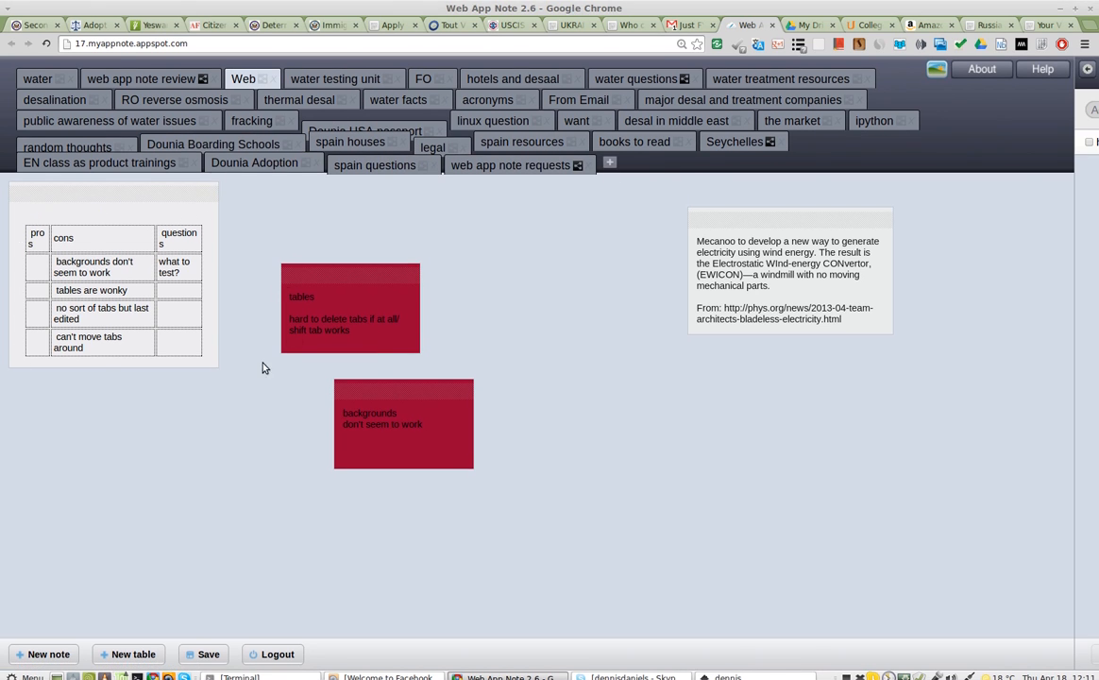
{"action": "left_click_drag", "start_coordinate": [347, 277], "coordinate": [332, 233]}
{"action": "left_click_drag", "start_coordinate": [412, 392], "coordinate": [517, 267]}
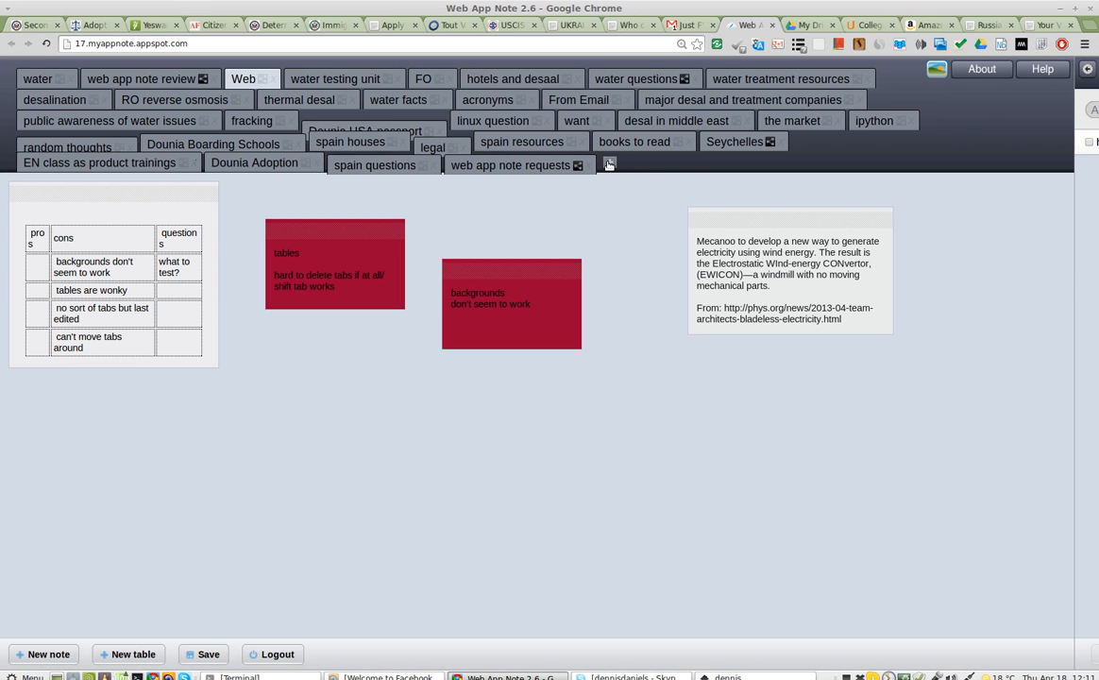
Step: Add a new empty tab after the existing ones and save the notes
{"action": "left_click", "coordinate": [609, 164]}
{"action": "left_click", "coordinate": [621, 166]}
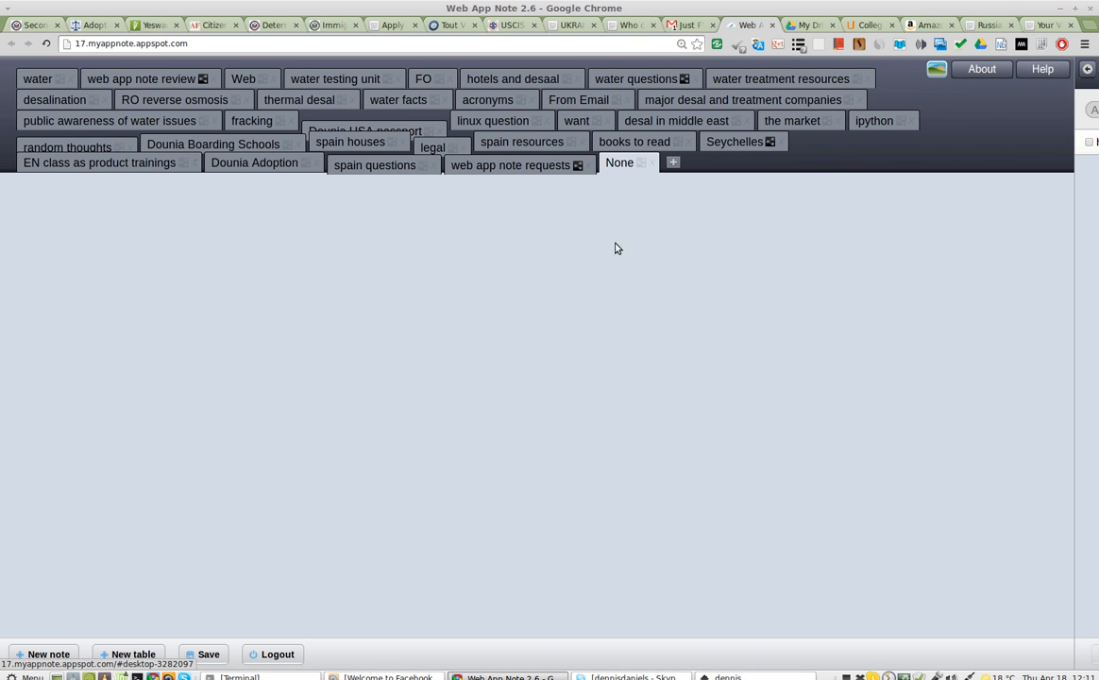
{"action": "left_click", "coordinate": [210, 652]}
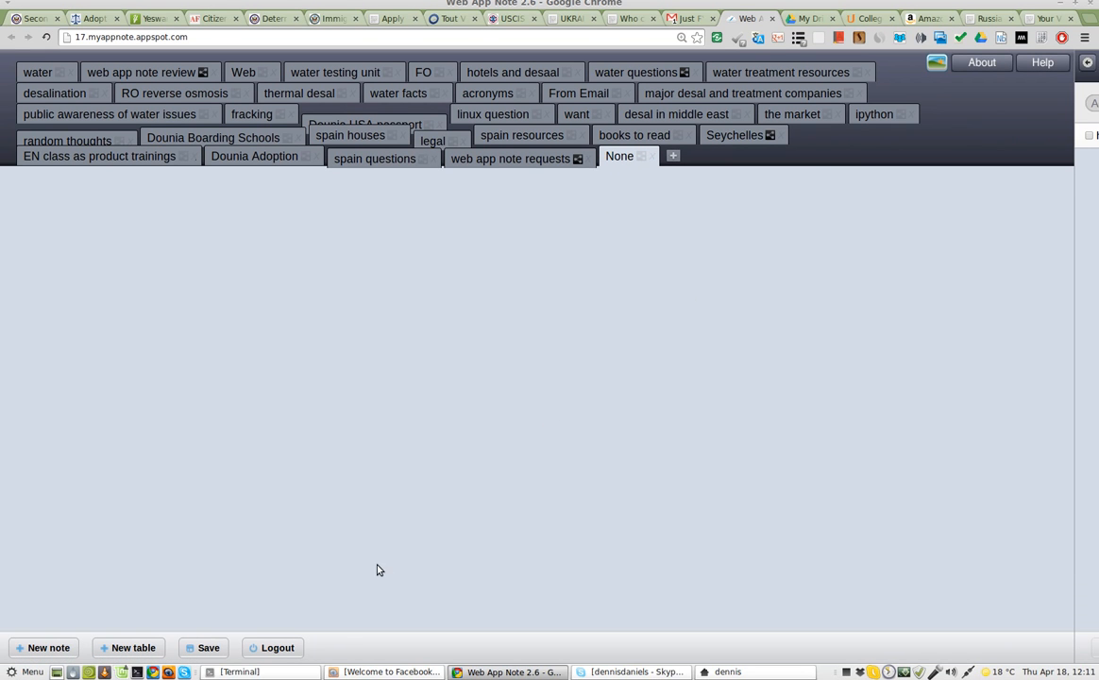
Step: Open the "web app note review" tab to view its collected pros, cons and questions notes
{"action": "left_click", "coordinate": [132, 73]}
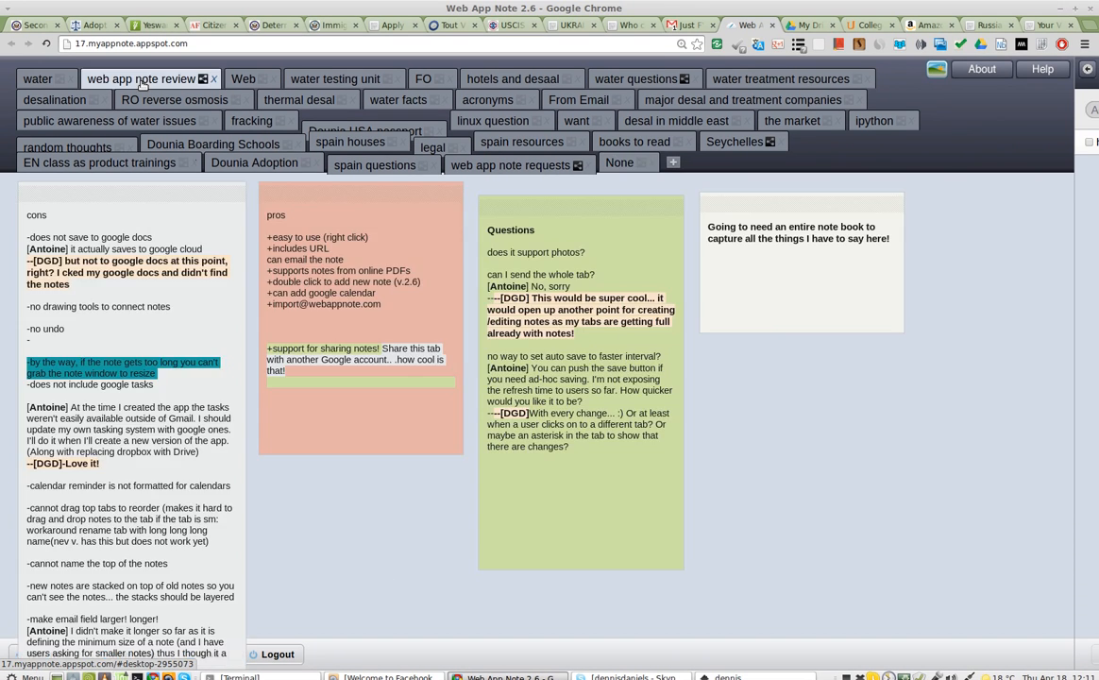